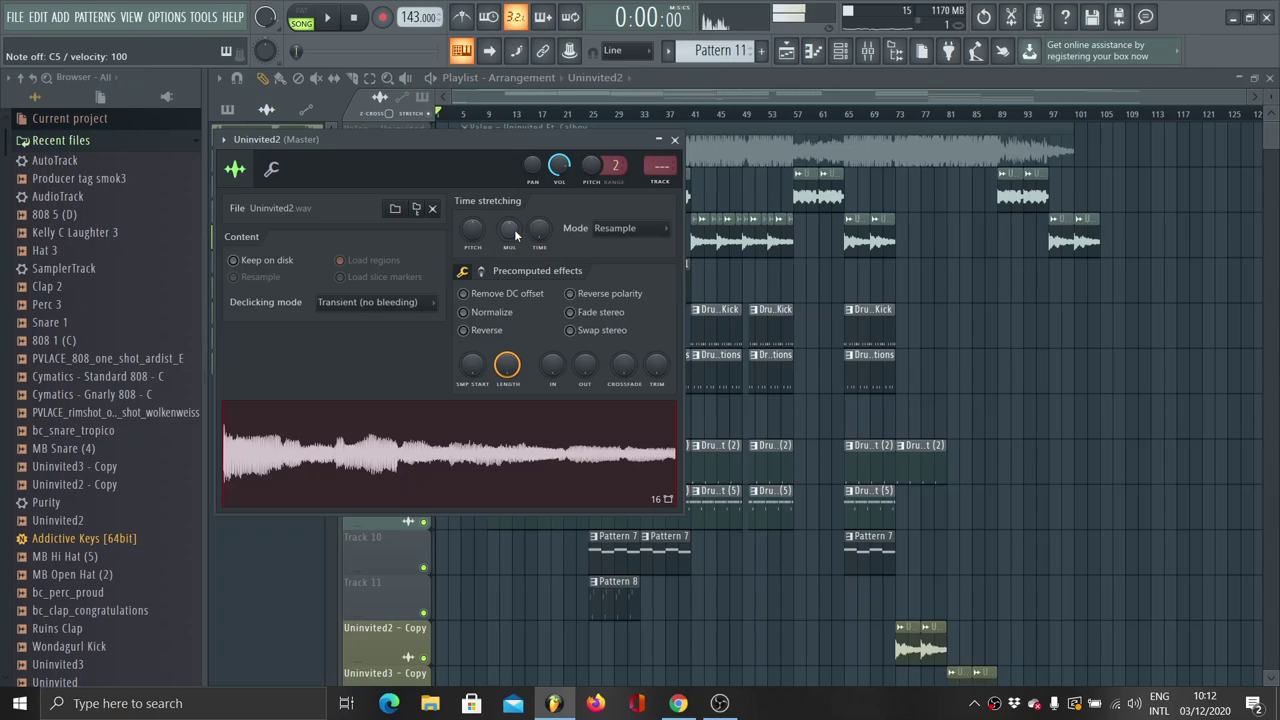
Close the Uninvited2 sample settings, then open Pattern 1 from the playlist and view its Addictive Keys instrument.
left_click(674, 140)
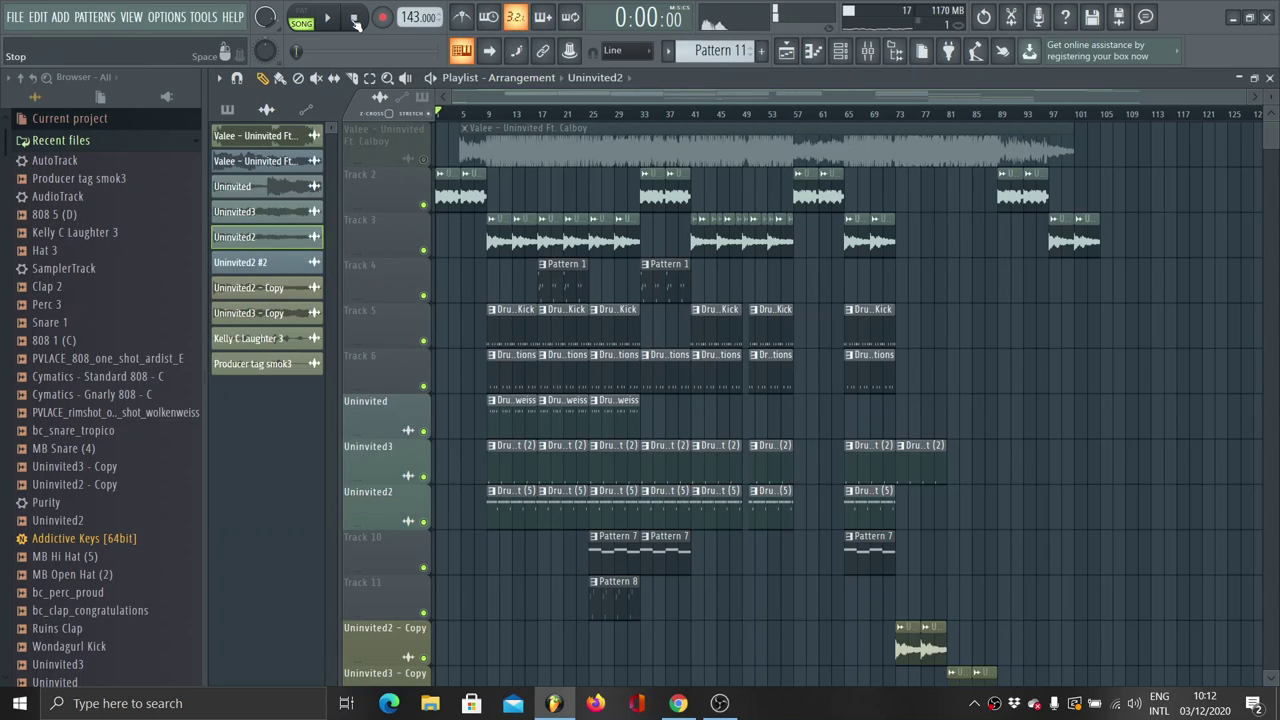
double_click(568, 291)
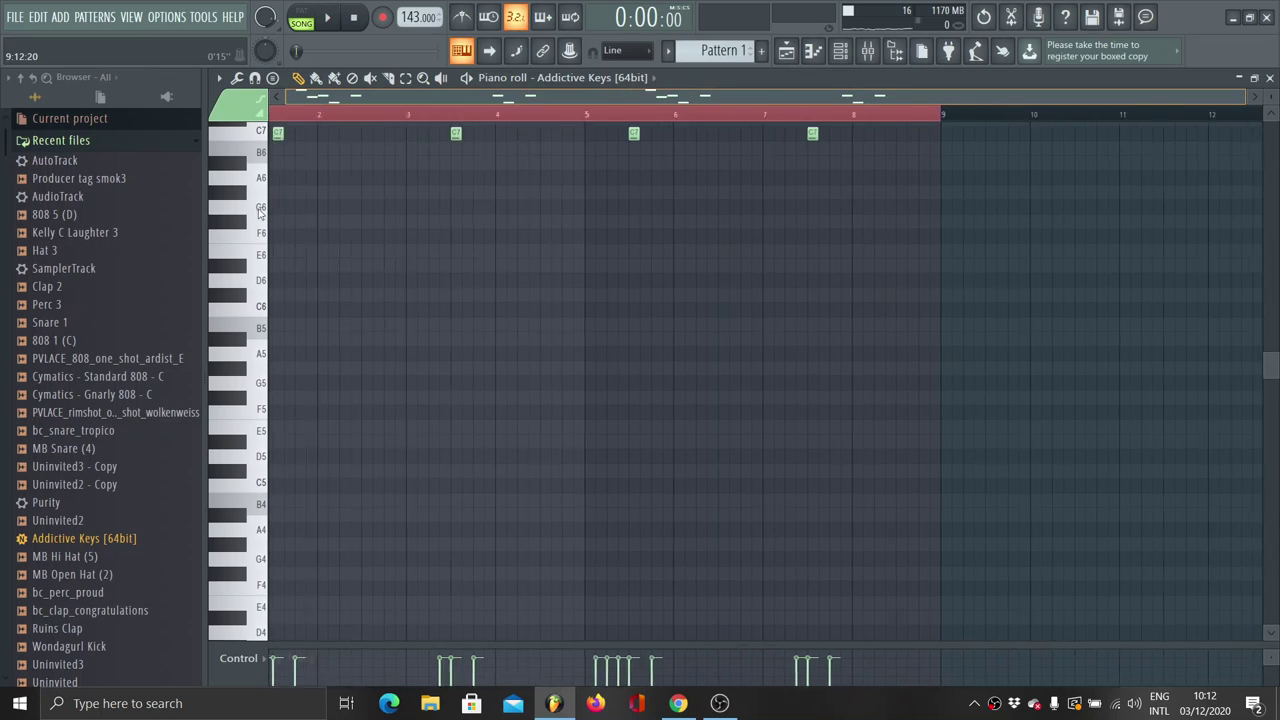
left_click(837, 55)
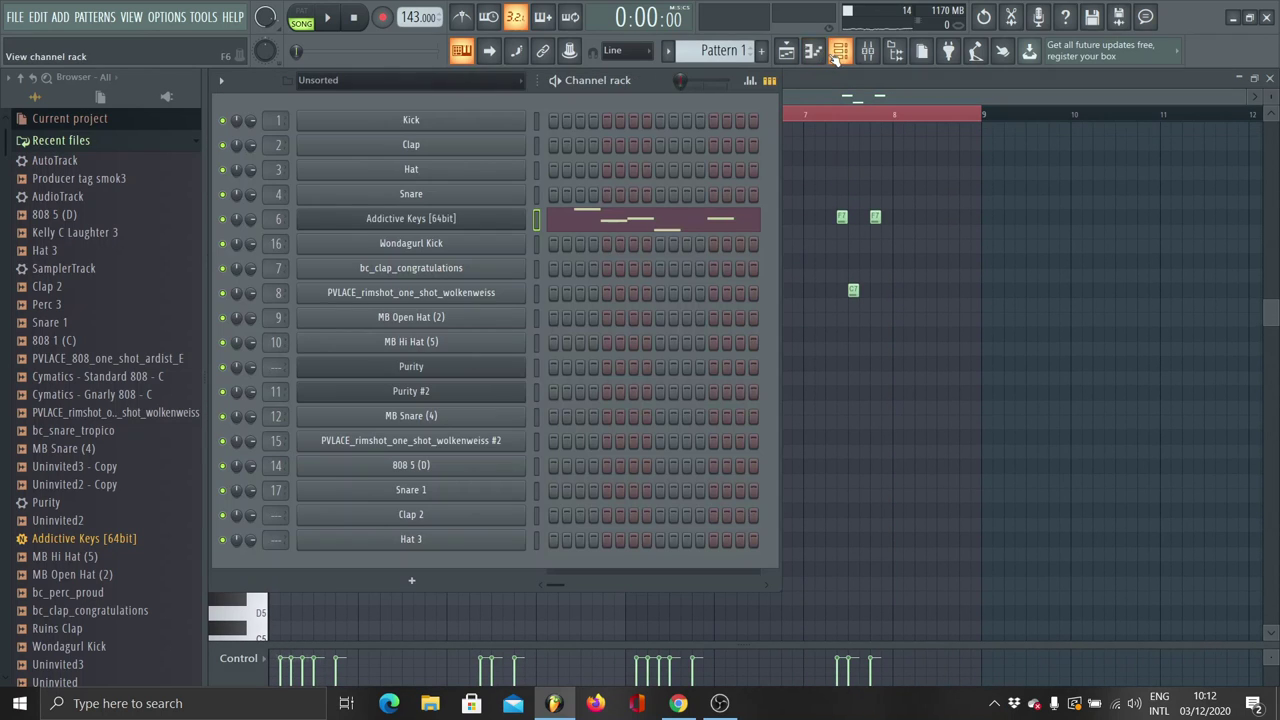
left_click(468, 226)
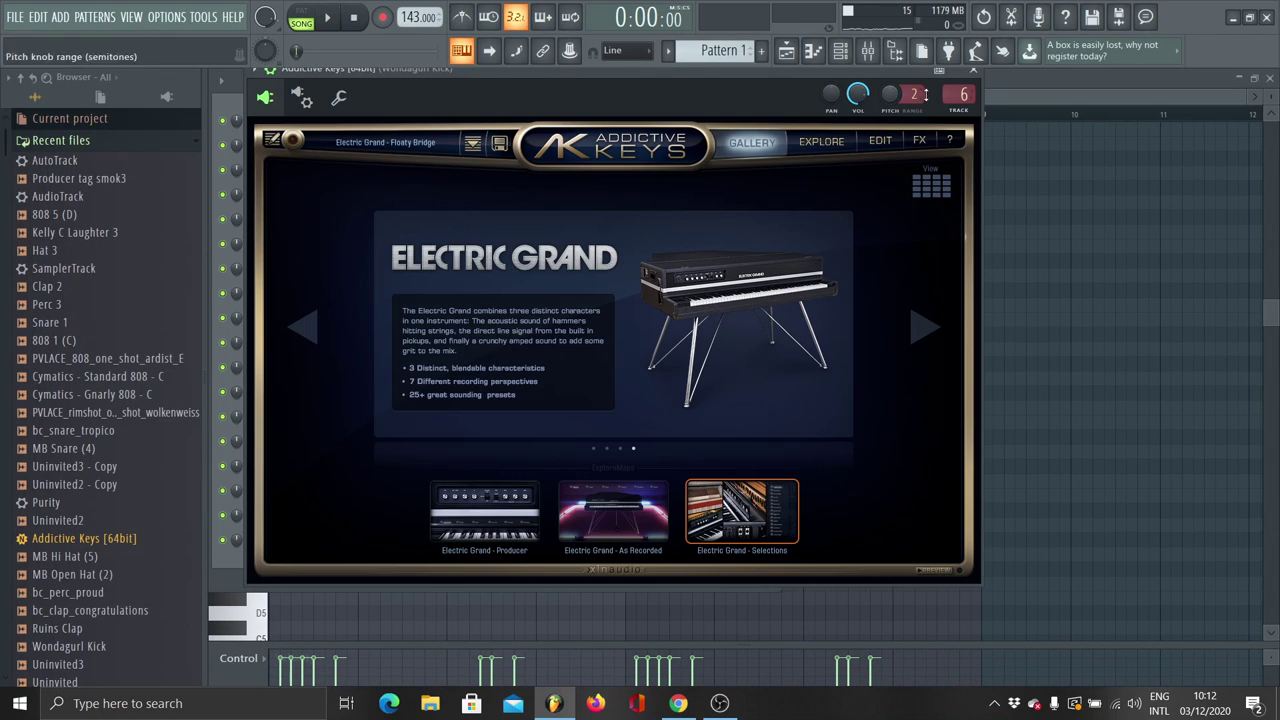
left_click(973, 73)
Inspect the RC-20 Retro Color and Fruity Convolver effects on mixer track 6, which carries the Addictive Keys channel.
left_click(876, 56)
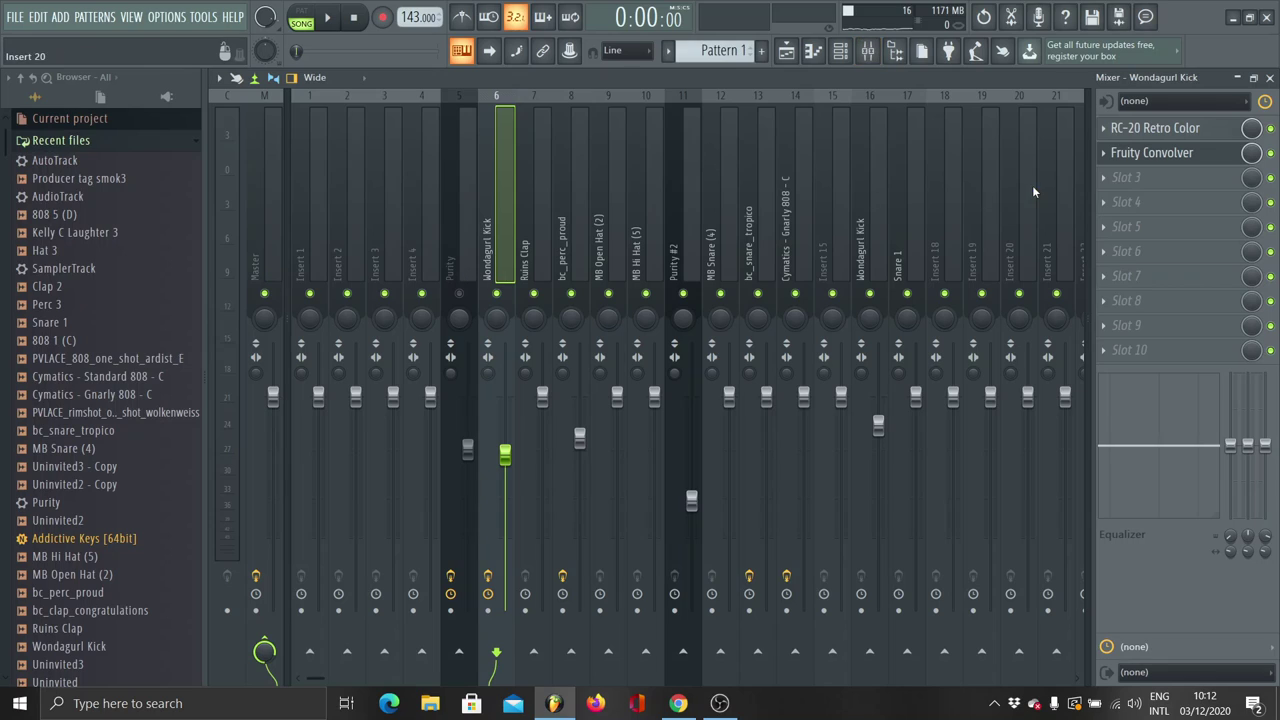
left_click(1137, 140)
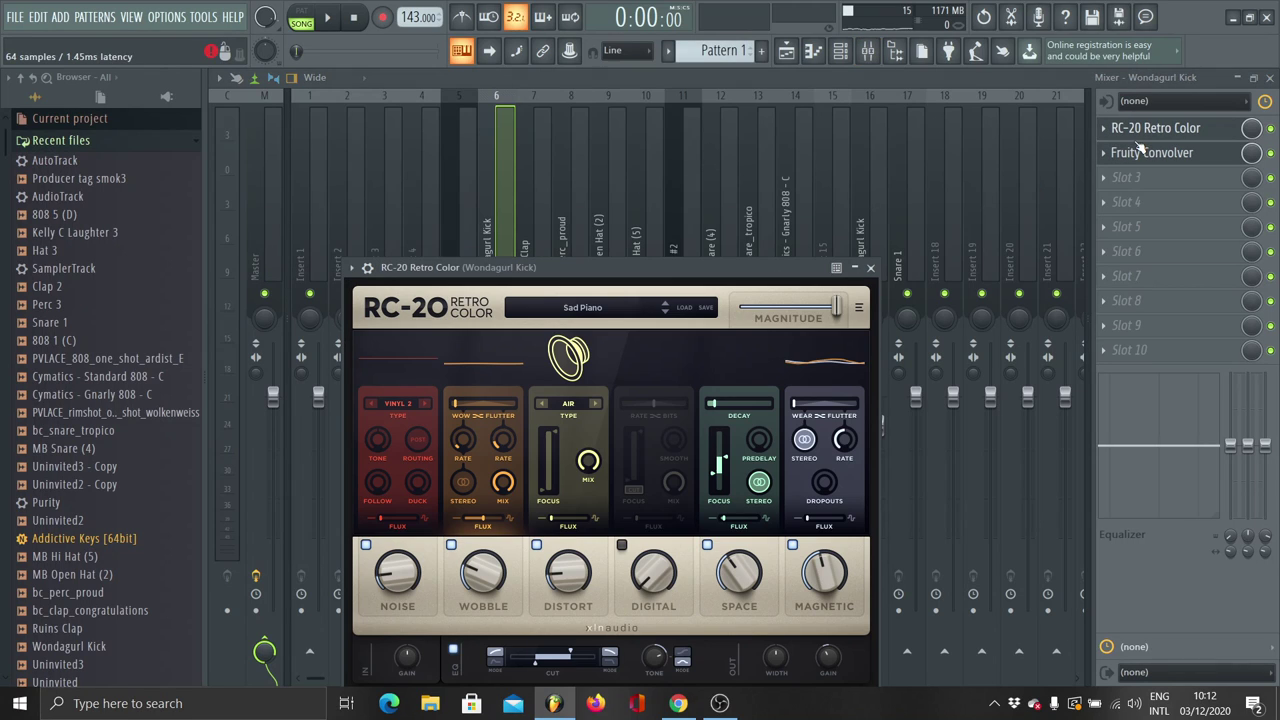
left_click(870, 269)
left_click(1155, 155)
left_click(1155, 155)
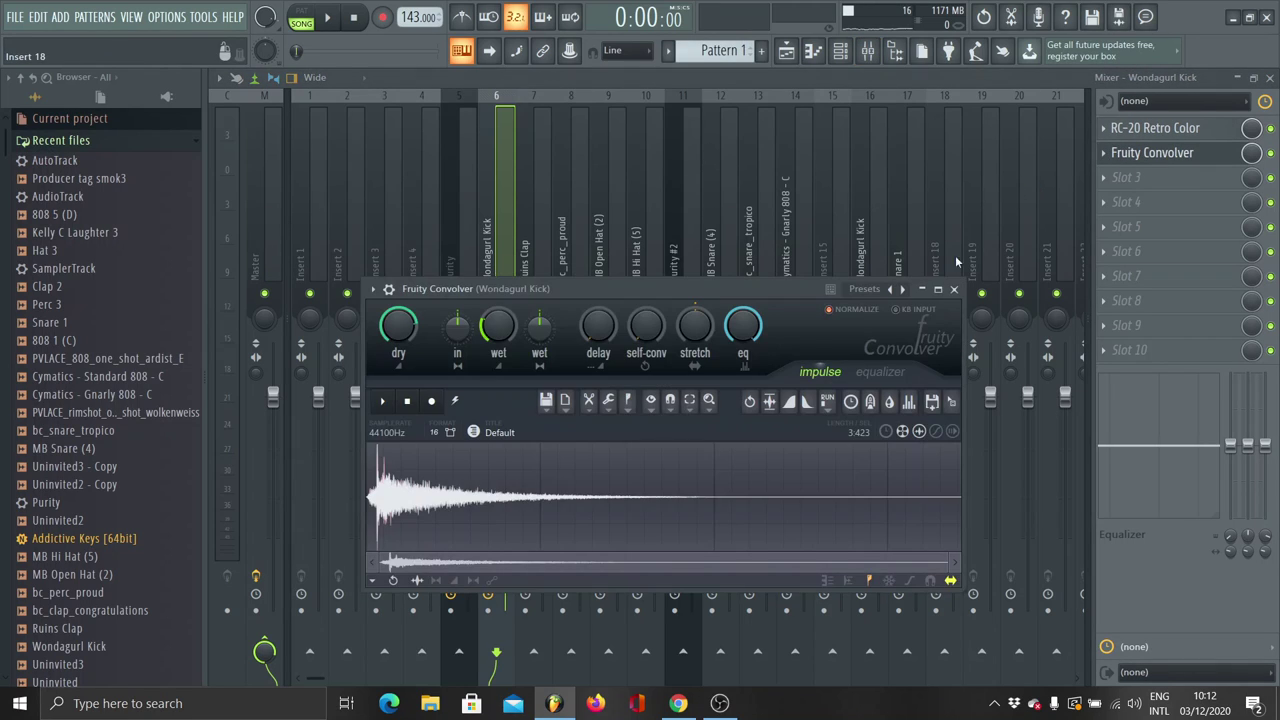
left_click(955, 290)
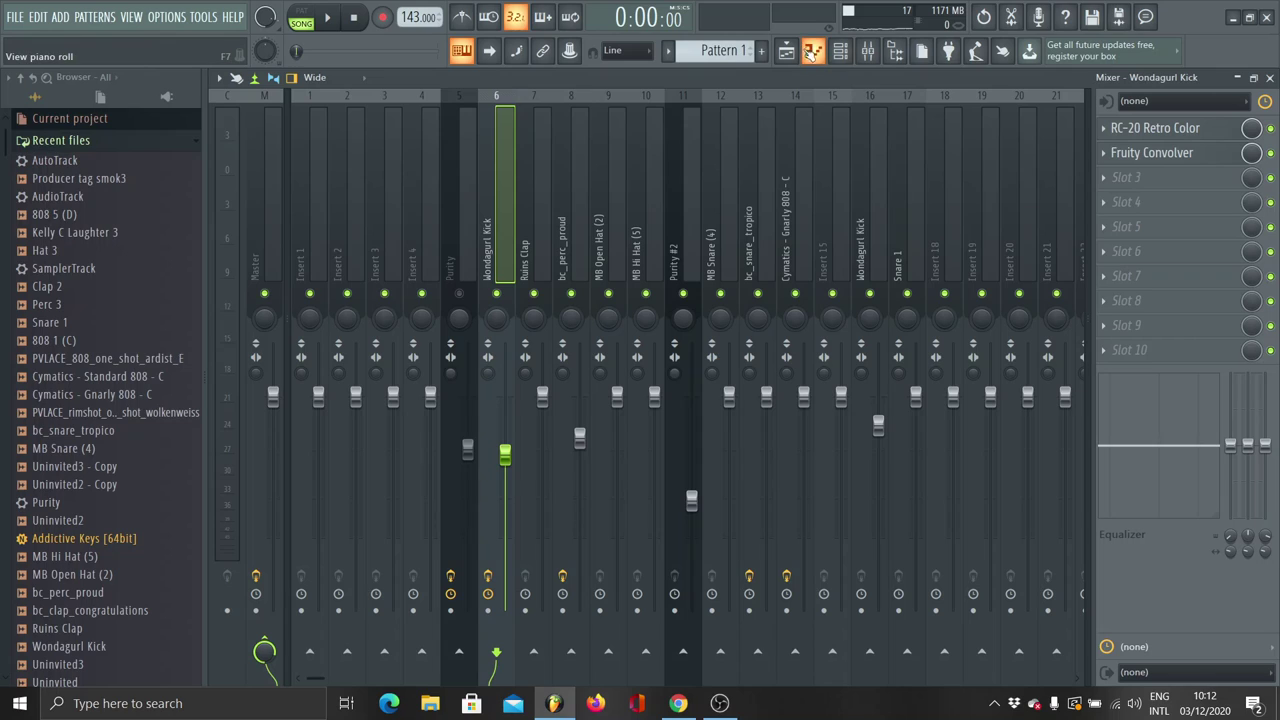
Play back Pattern 1's Addictive Keys notes in the piano roll.
left_click(812, 54)
key("space")
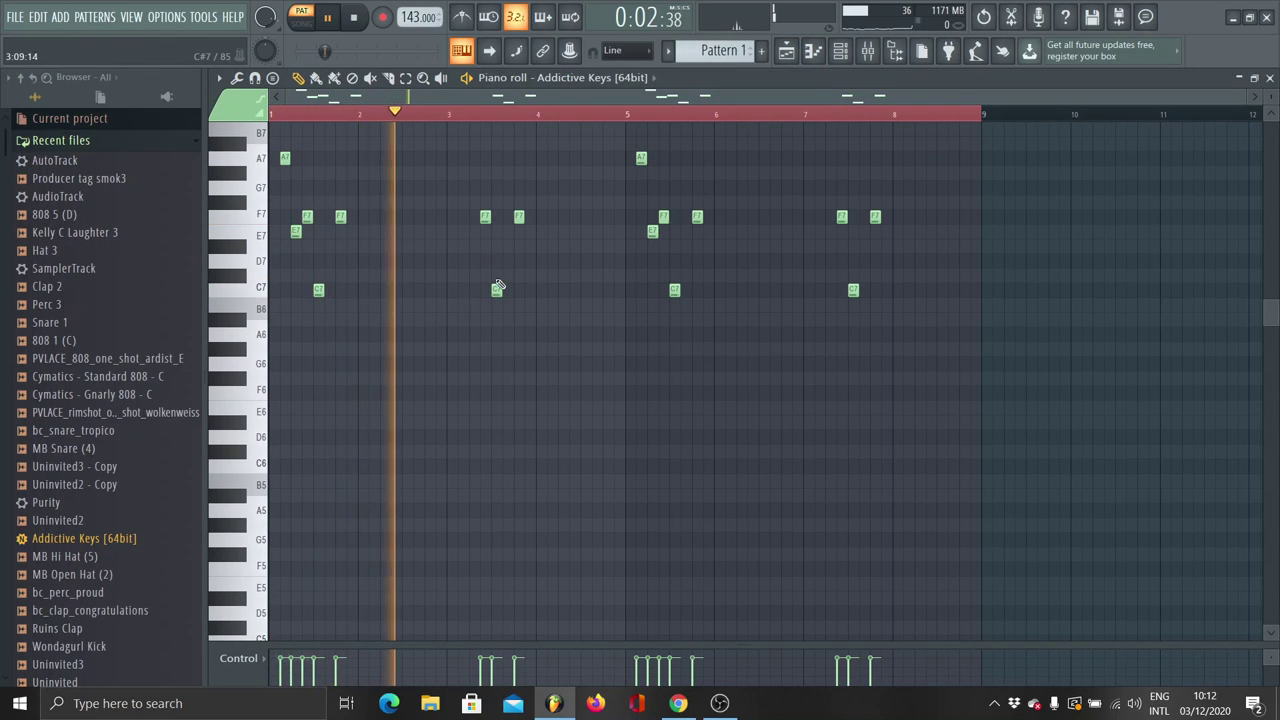
scroll(531, 306, "up", 2)
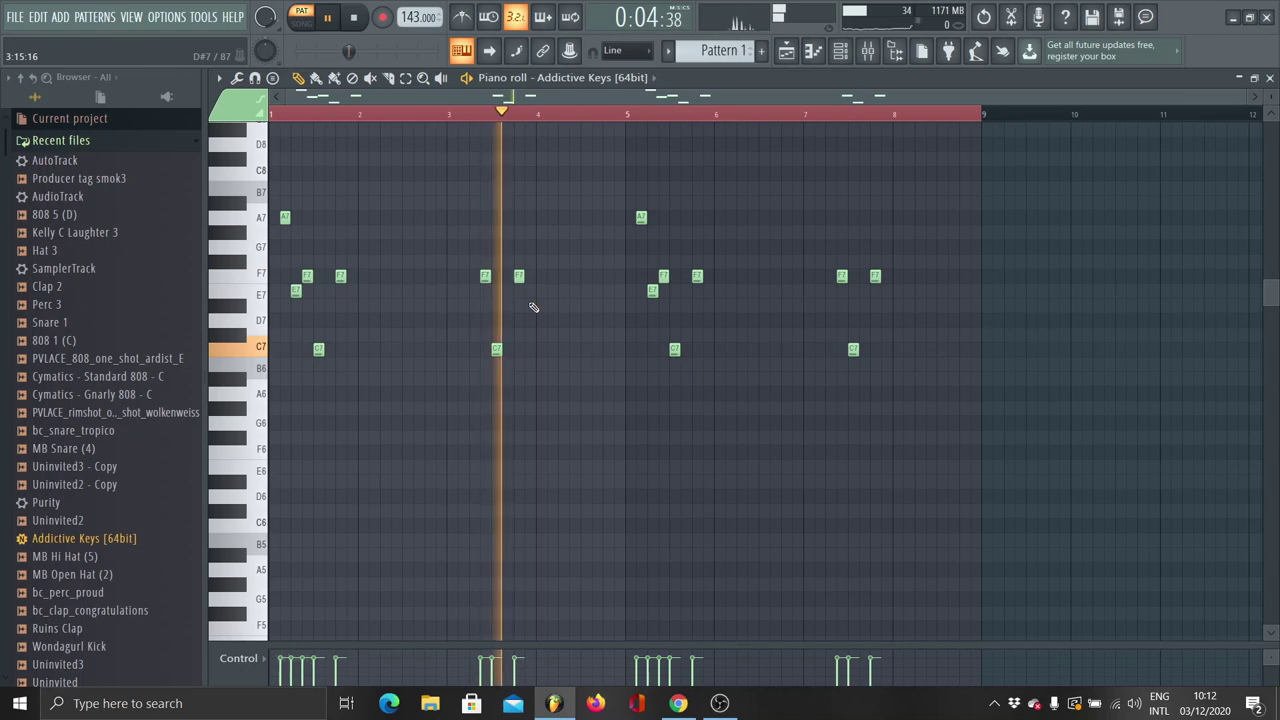
key("space")
Switch to Pattern 8 and view the Purity #2 instrument from its channel.
left_click(668, 52)
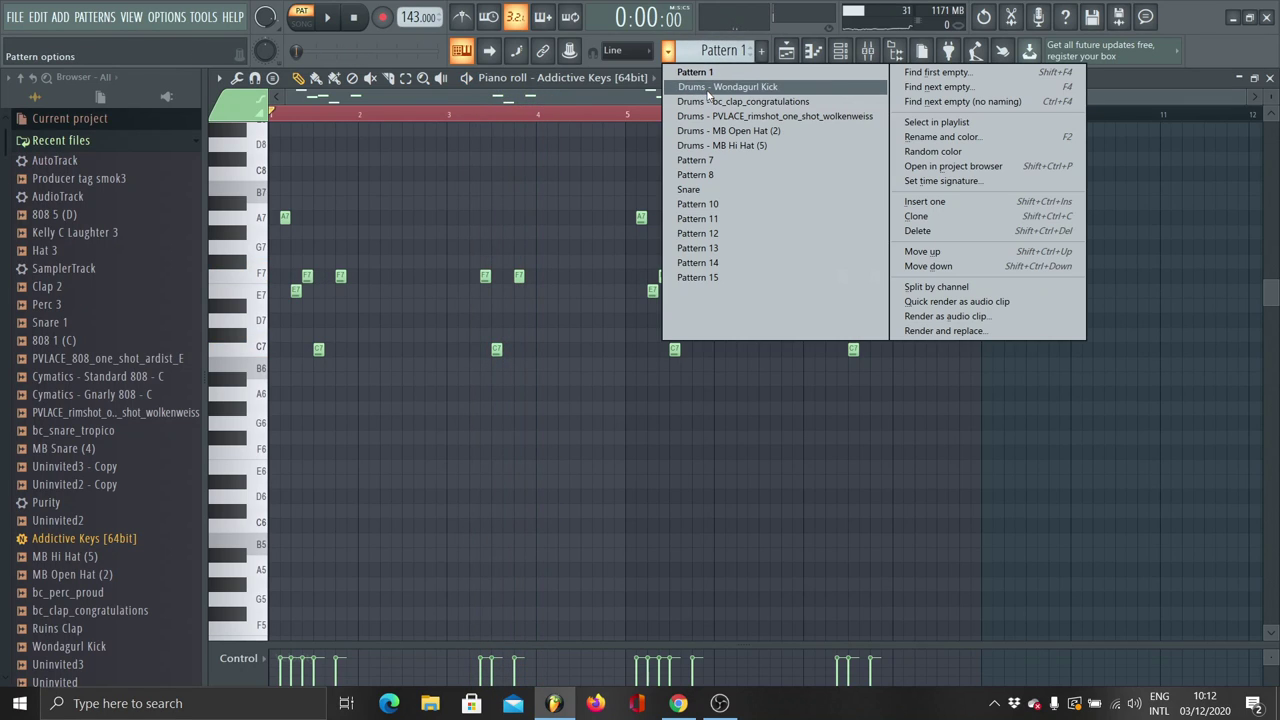
left_click(697, 175)
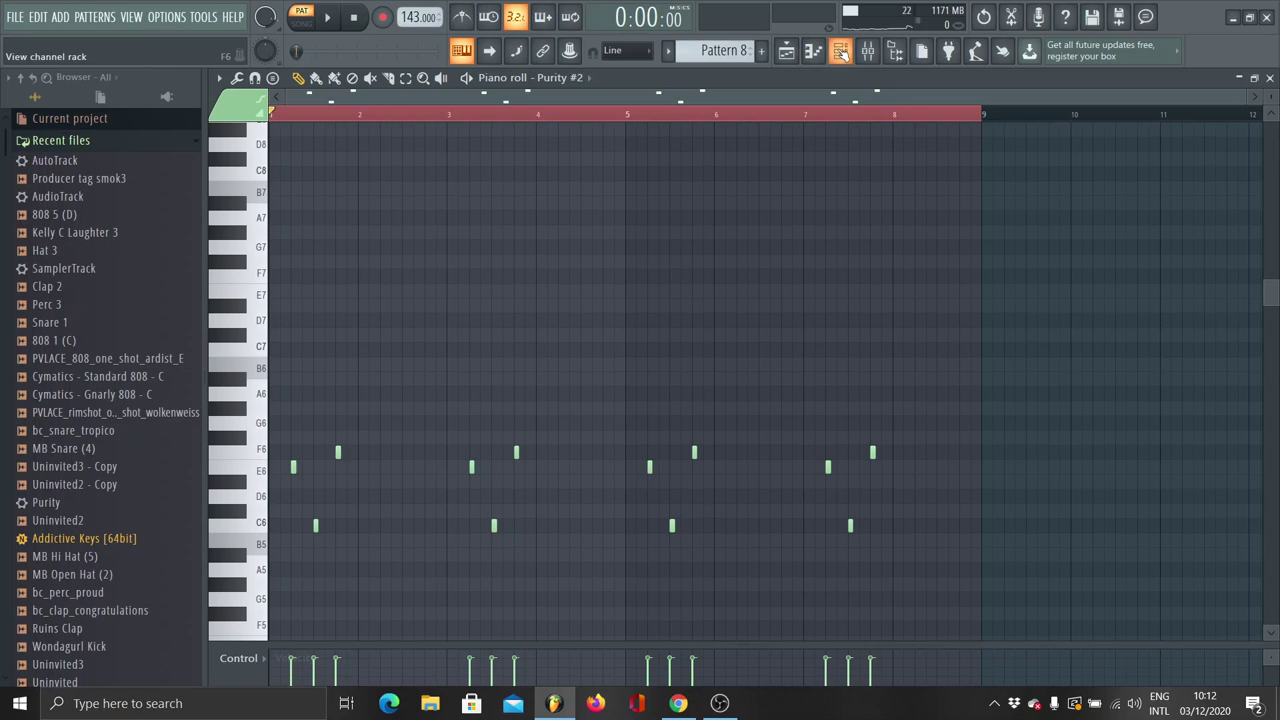
left_click(840, 51)
left_click(463, 391)
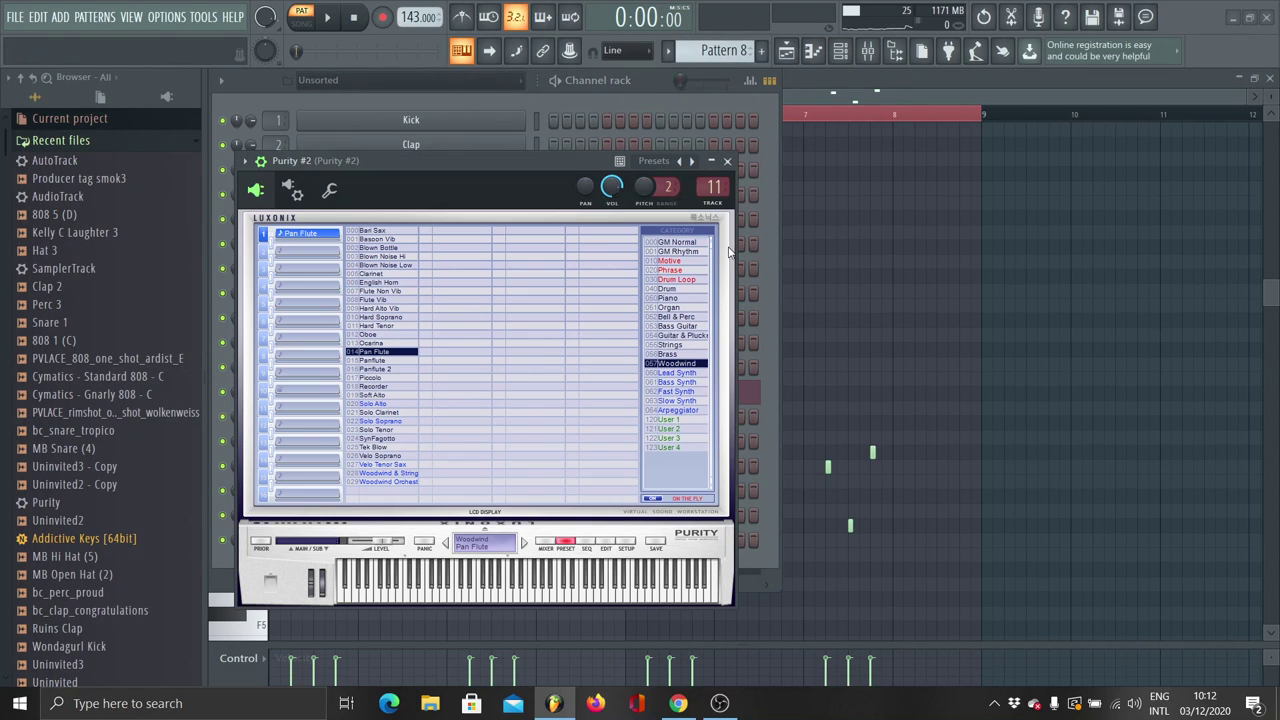
Play back Pattern 8's Purity #2 notes in the piano roll, including from bar 3.
left_click(860, 97)
key("space")
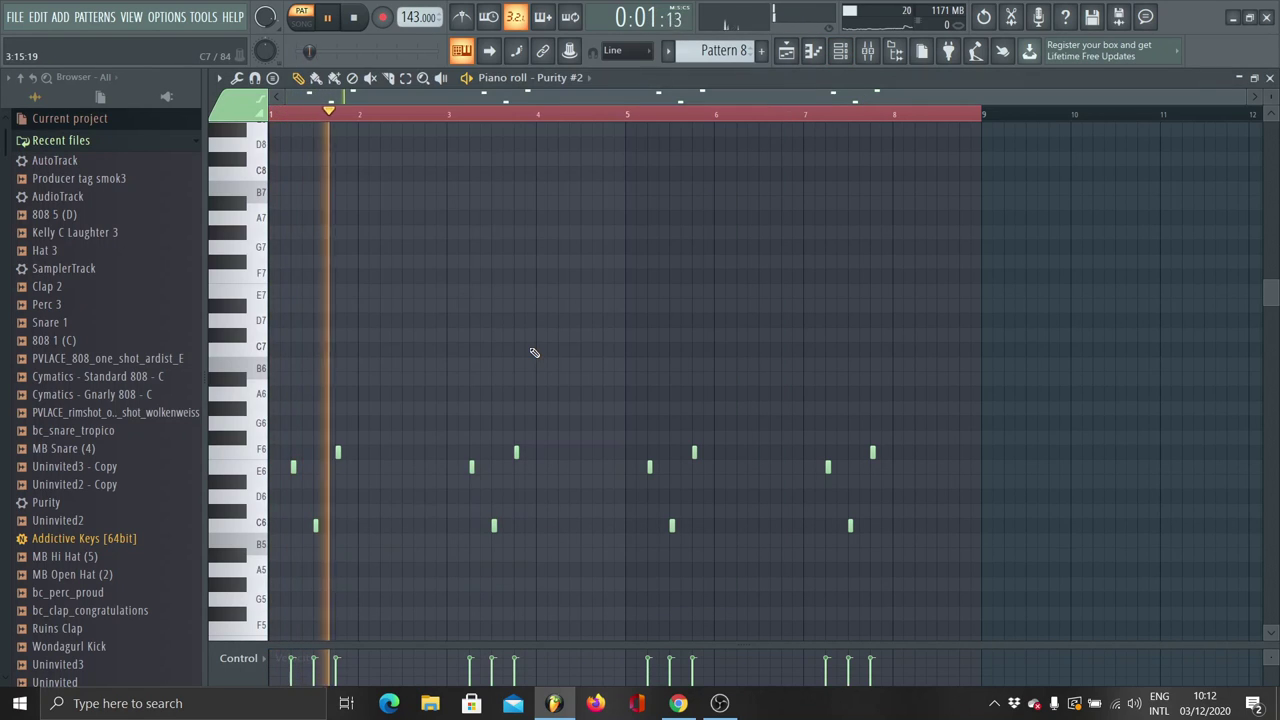
left_click(477, 114)
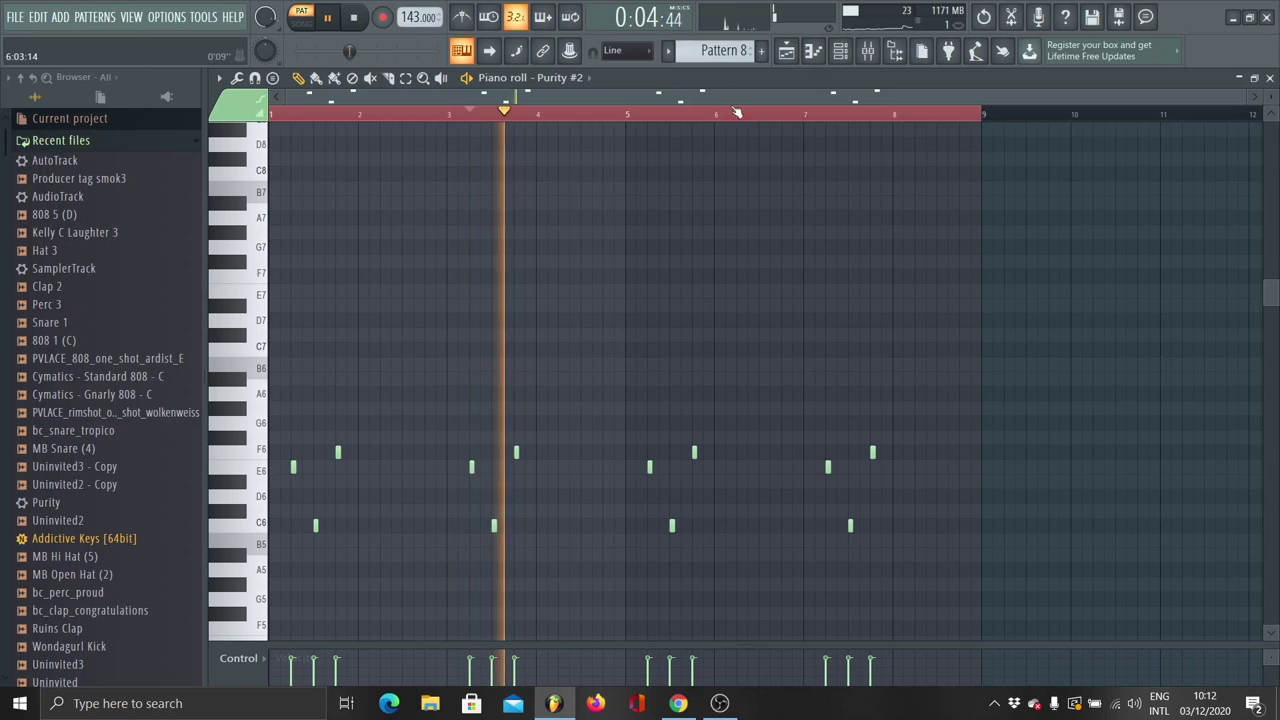
key("space")
Switch to the Drums - Wondagurl Kick pattern and play back its notes, clearing the timeline selection.
left_click(668, 51)
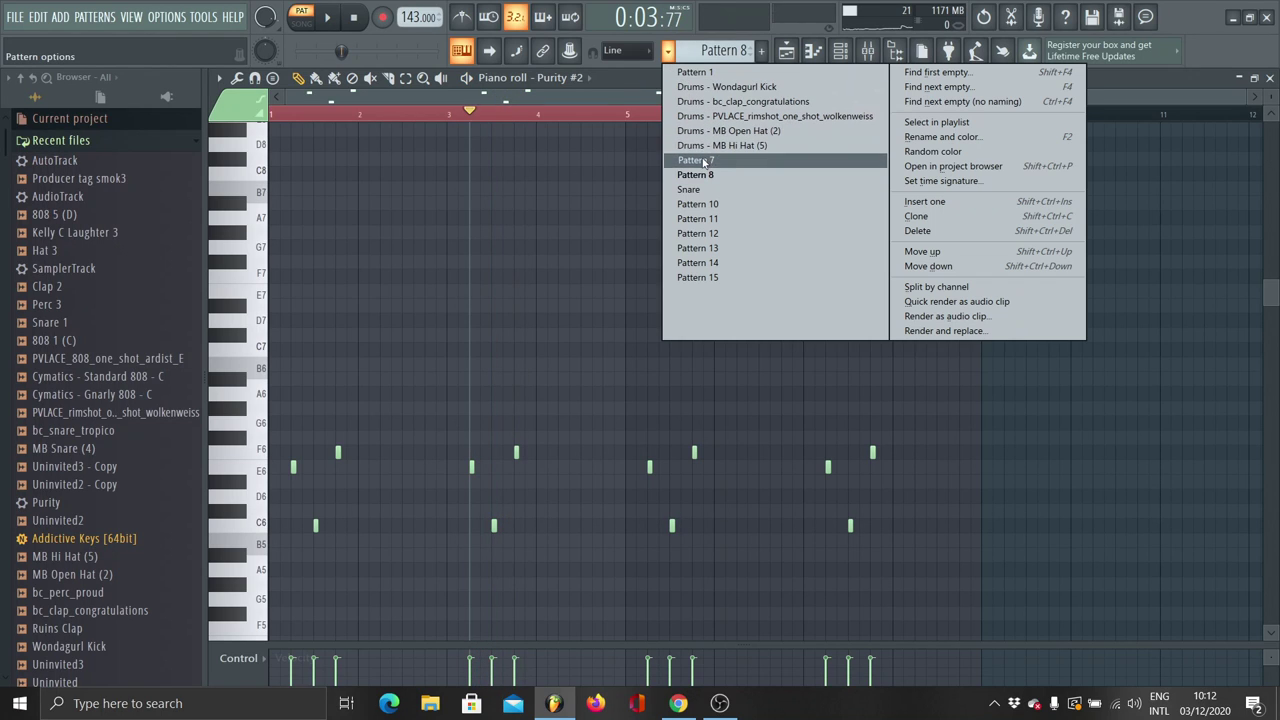
left_click(728, 88)
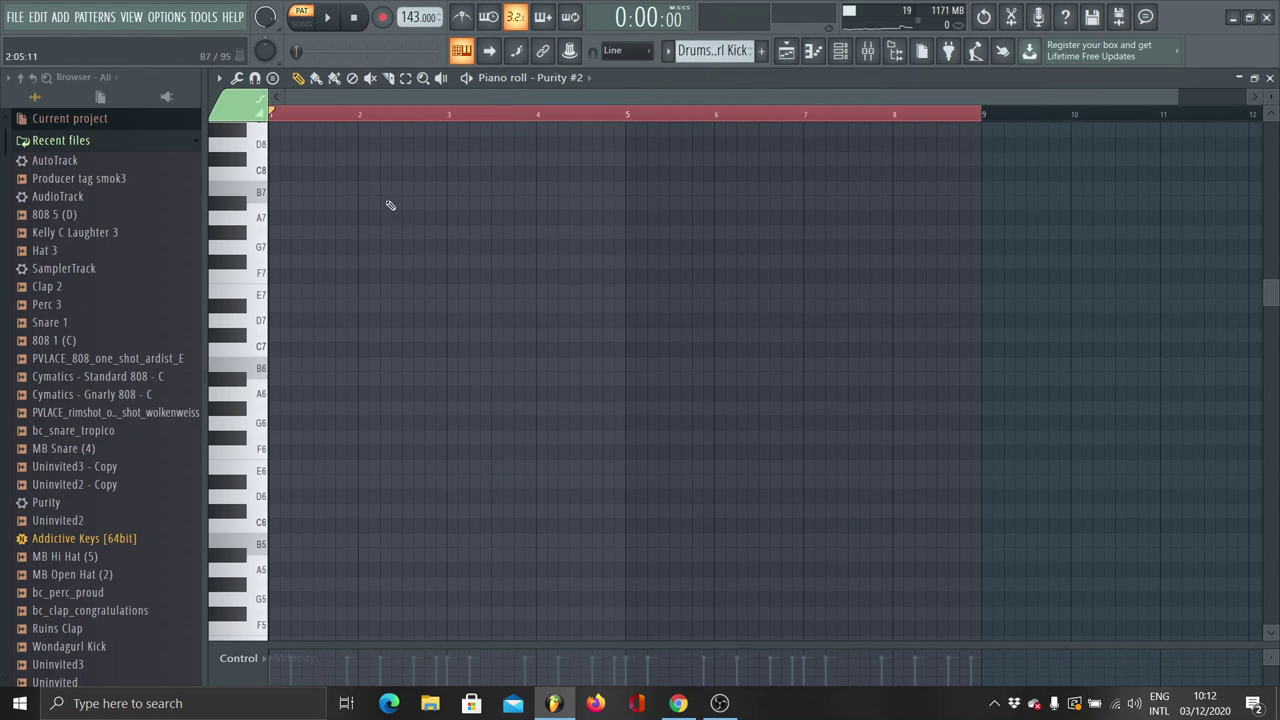
scroll(395, 300, "down", 6)
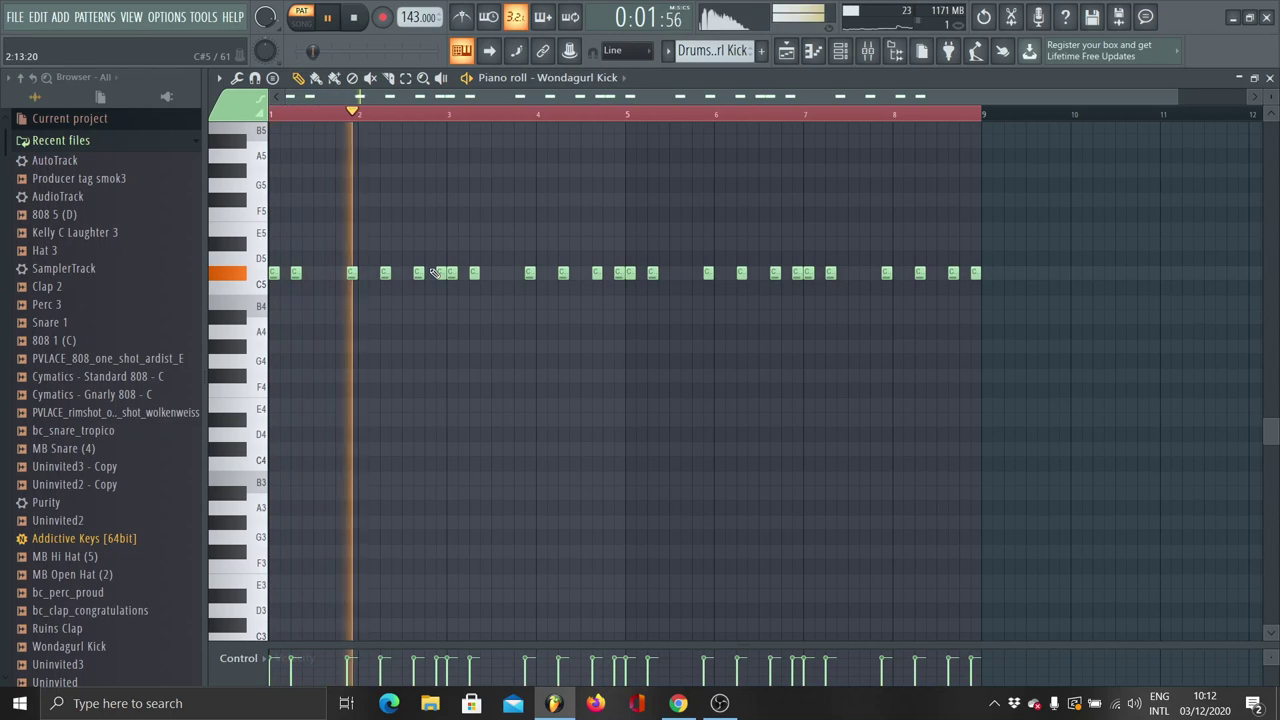
right_click(420, 114)
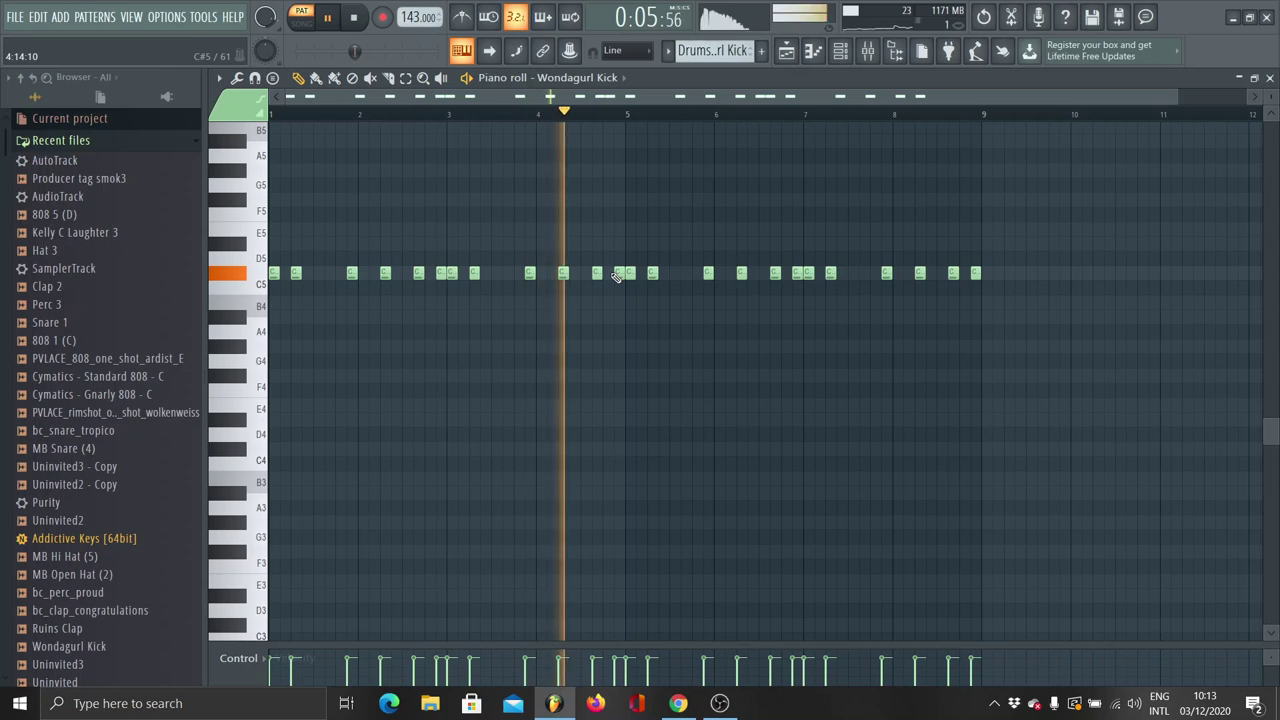
key("space")
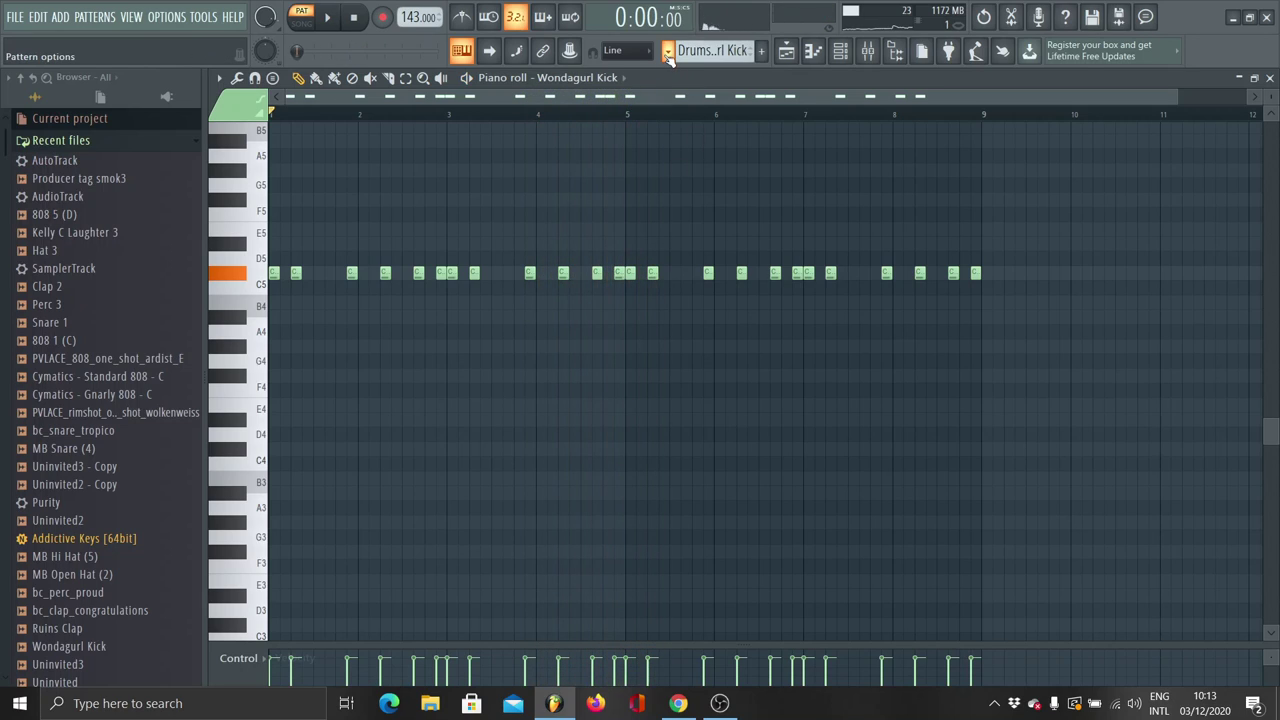
Switch to the Drums - bc_clap_congratulations pattern and play back its clap notes.
left_click(668, 50)
left_click(692, 102)
key("space")
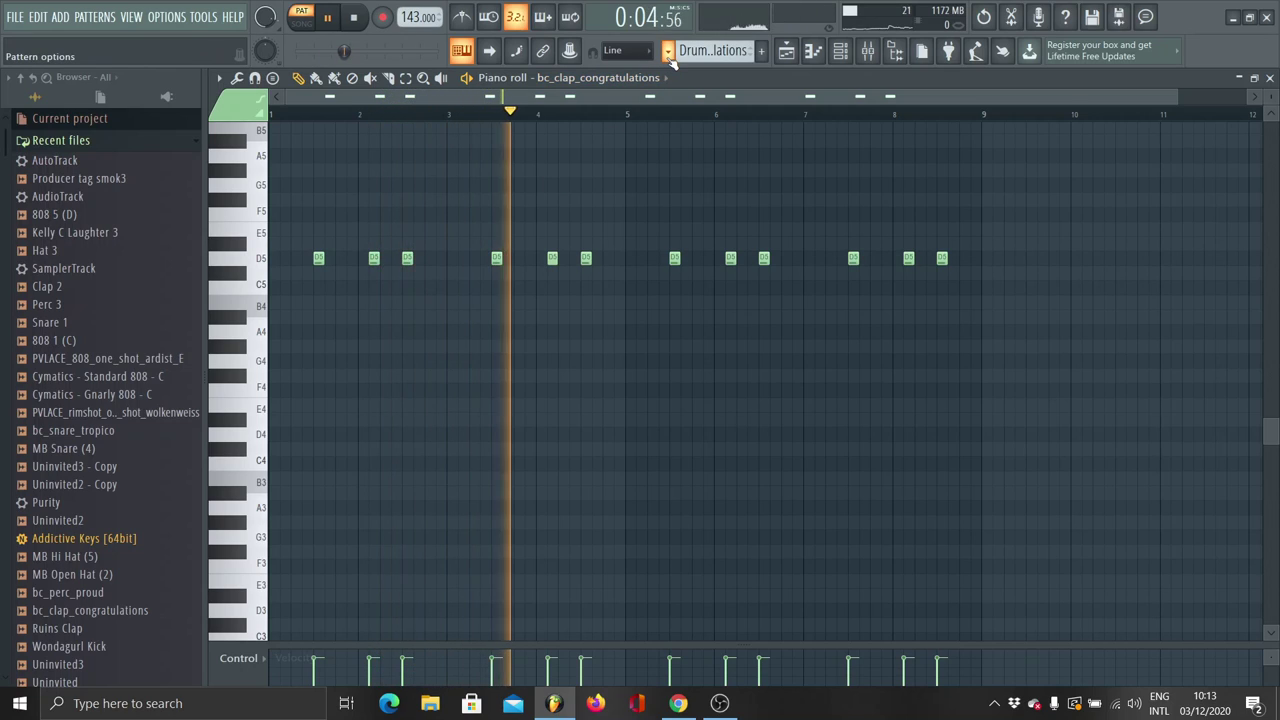
key("space")
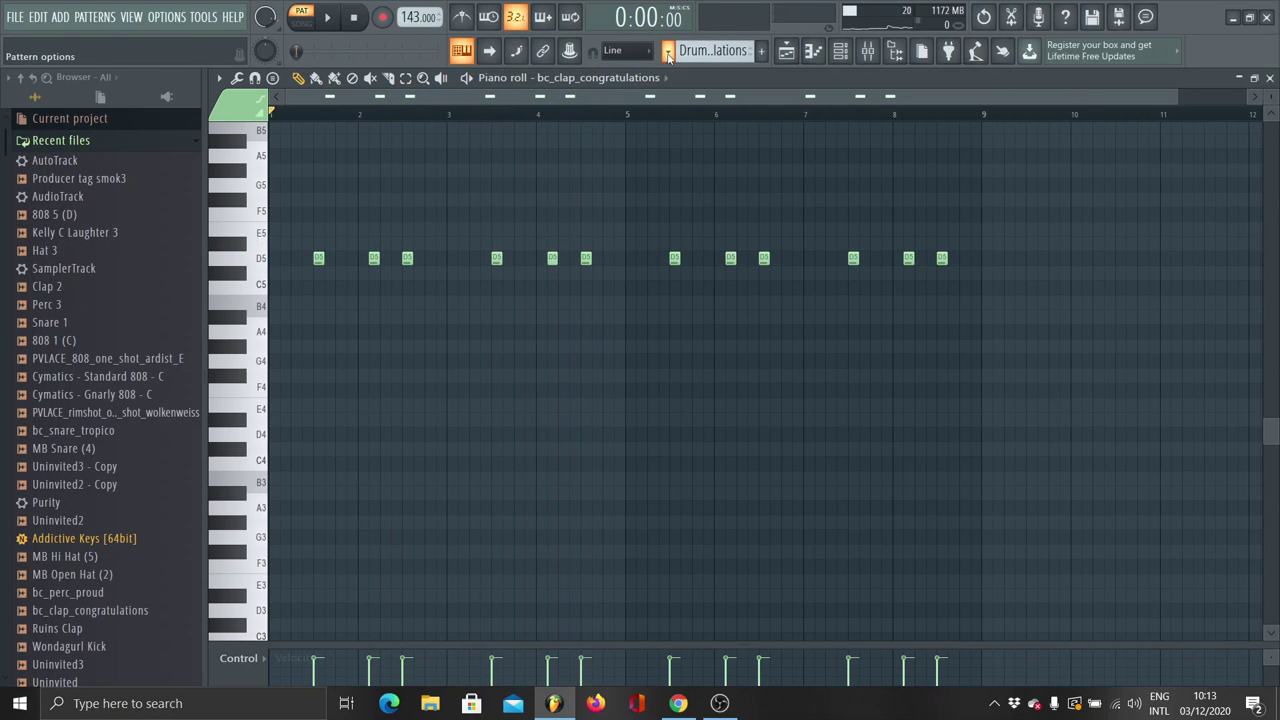
Switch to the Drums - PVLACE_rimshot_one_shot_wolkenweiss pattern, bring up its rimshot notes and play them back.
left_click(668, 52)
left_click(703, 116)
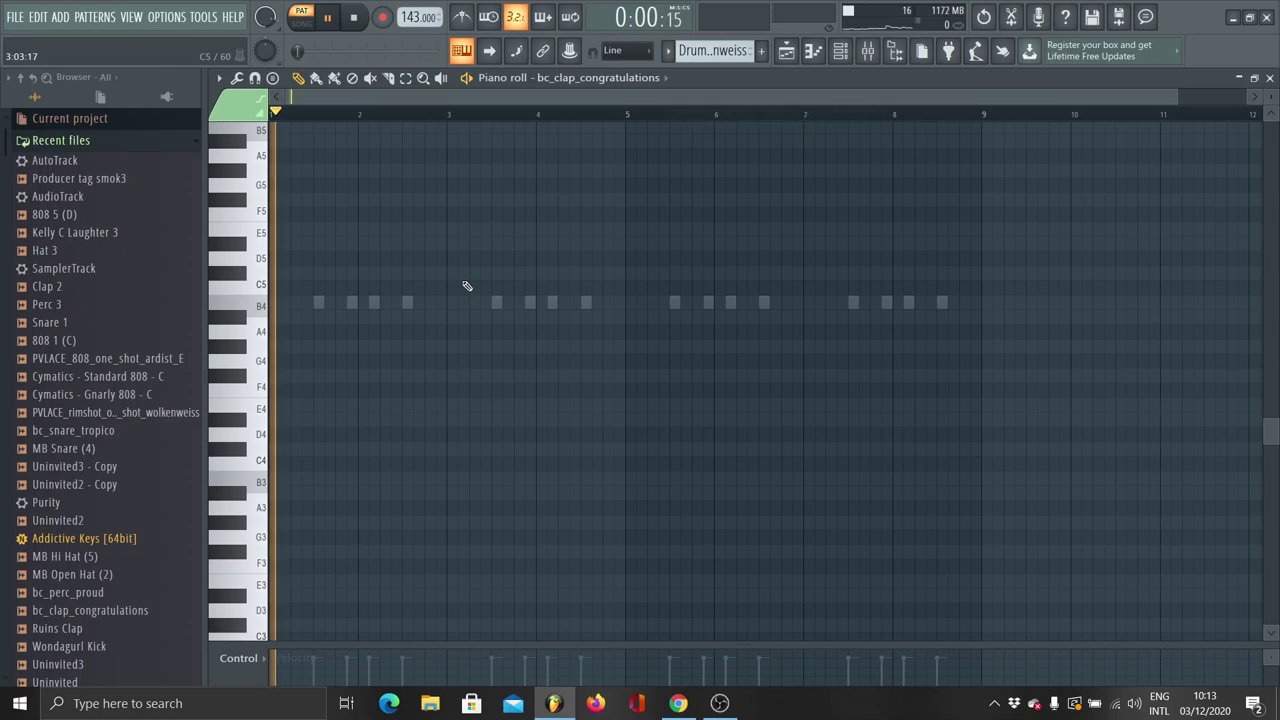
double_click(408, 303)
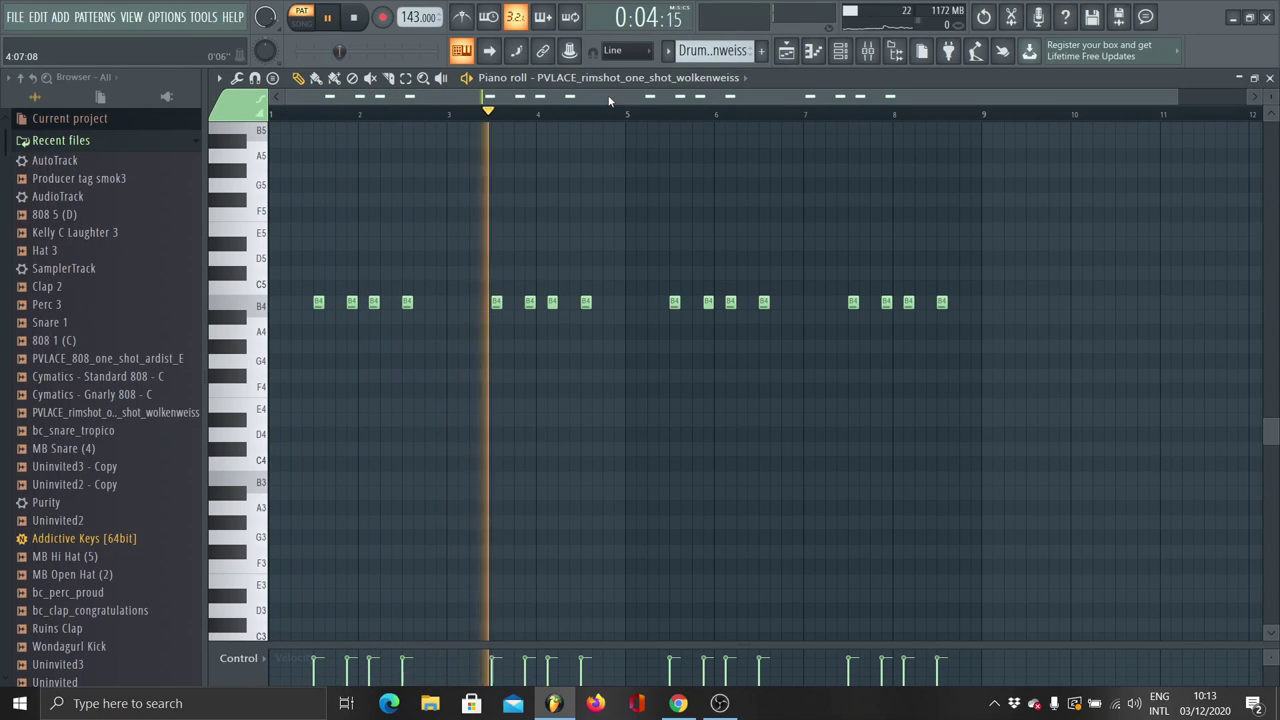
key("space")
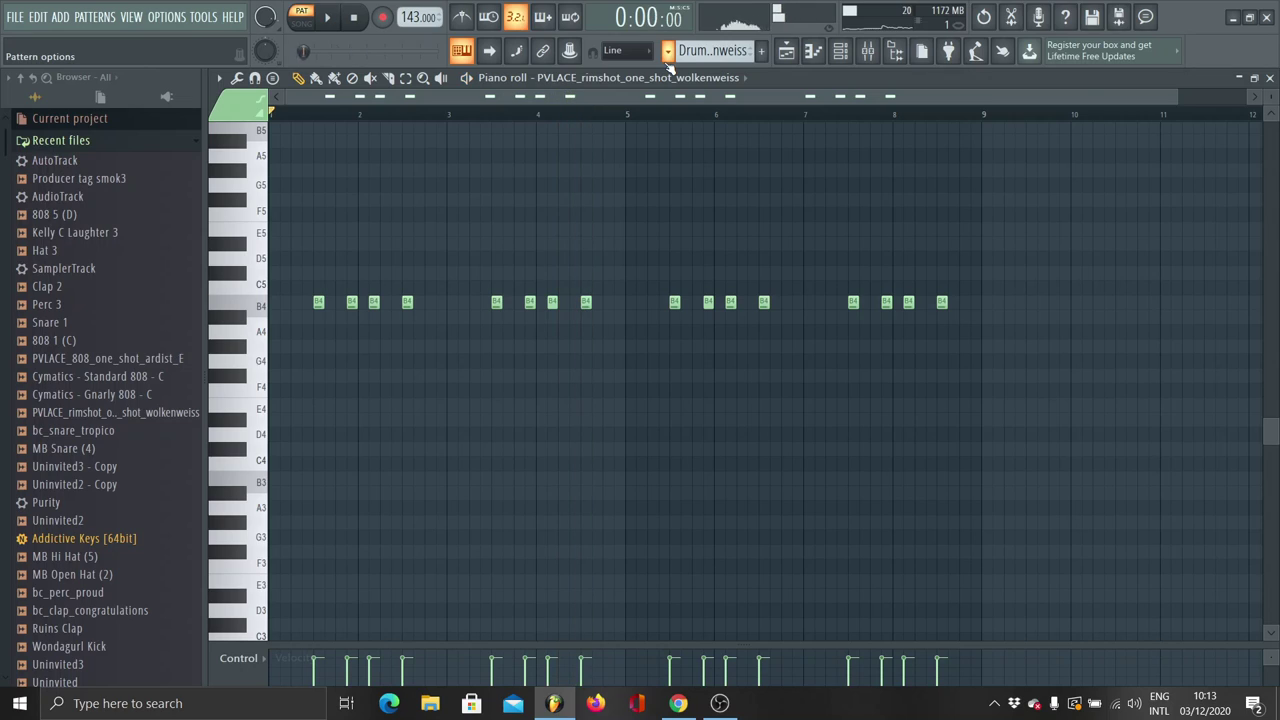
Switch to the Drums - MB Open Hat (2) pattern and play back its open hat notes.
left_click(670, 50)
left_click(705, 134)
key("space")
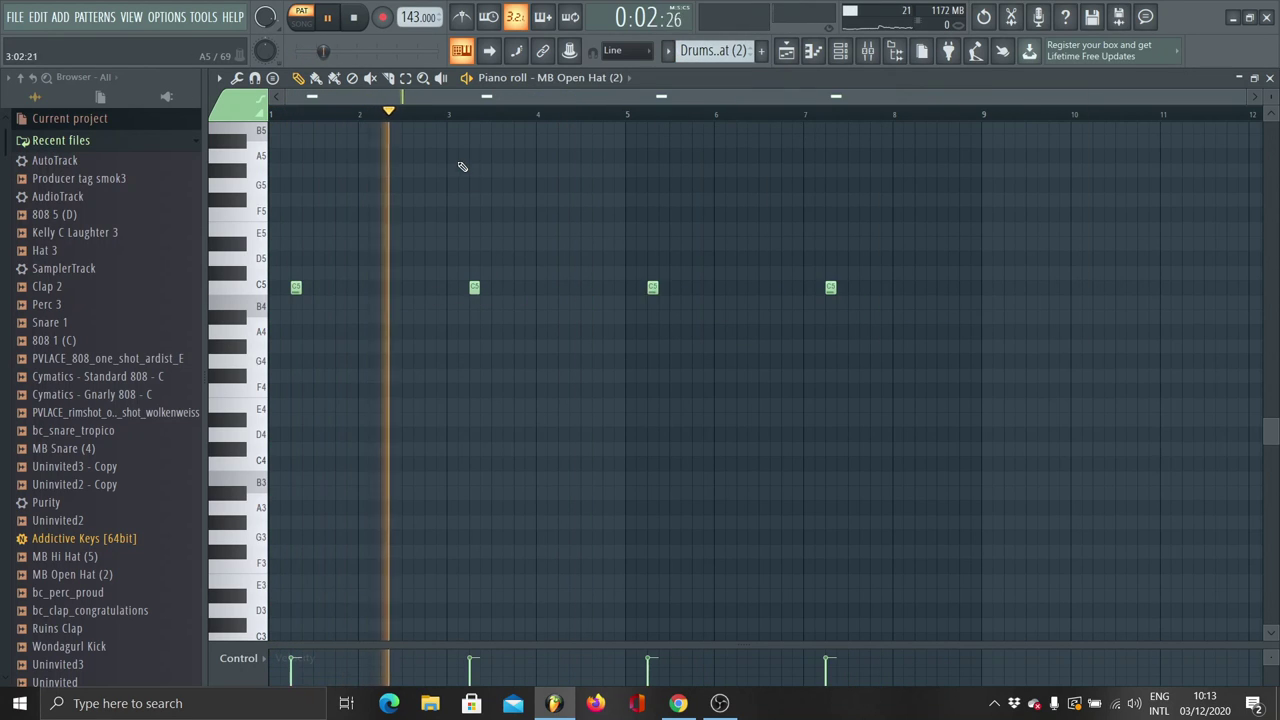
key("space")
Switch to the Drums - MB Hi Hat (5) pattern, bring up its hi-hat notes and play them back.
left_click(670, 51)
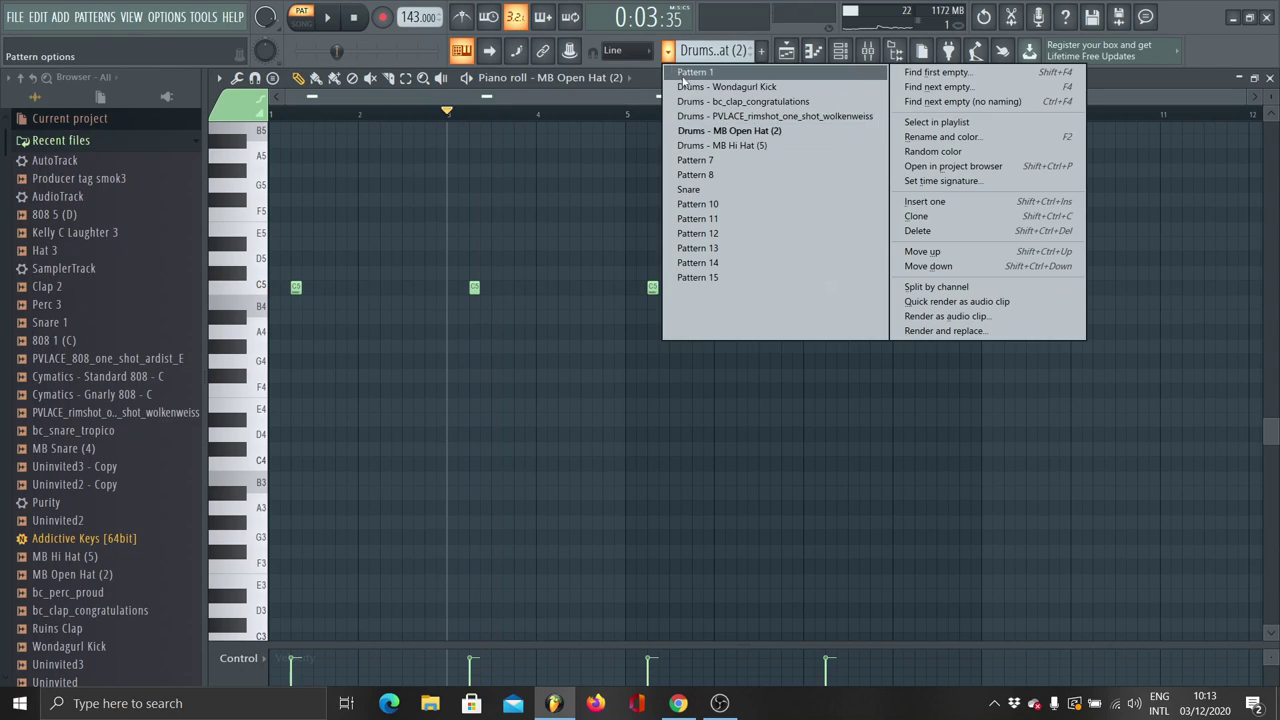
left_click(684, 145)
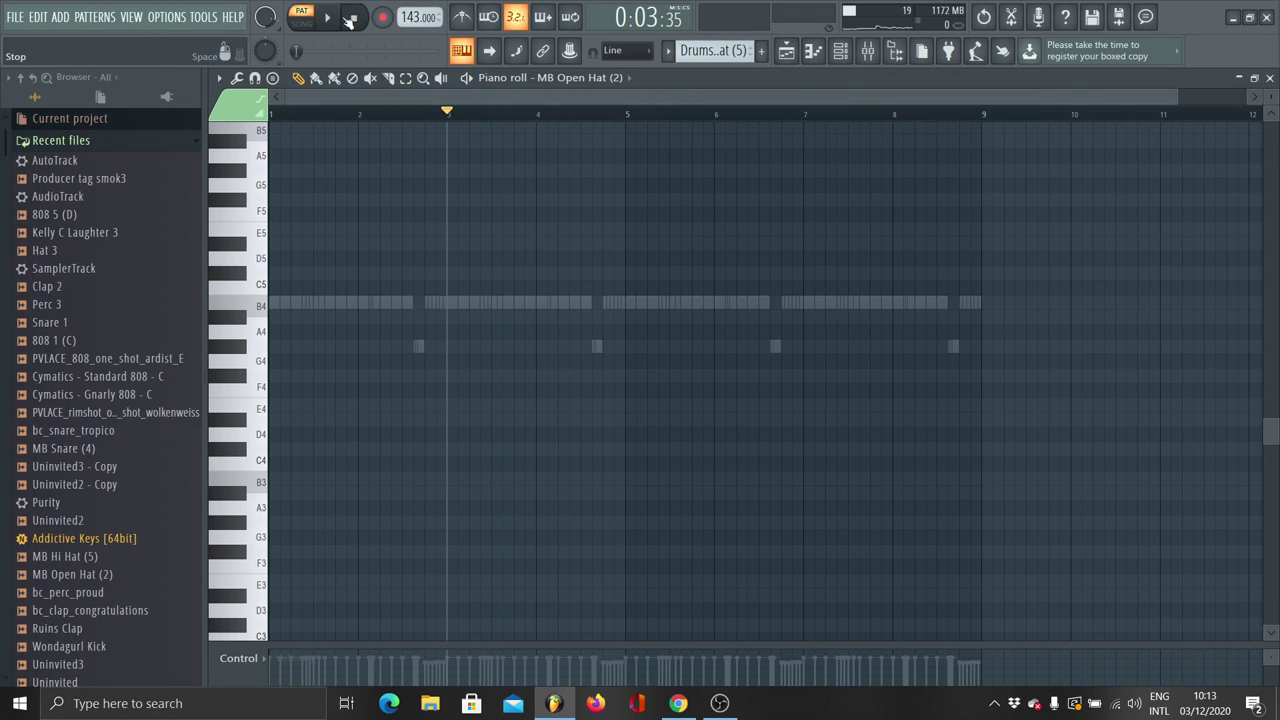
double_click(370, 304)
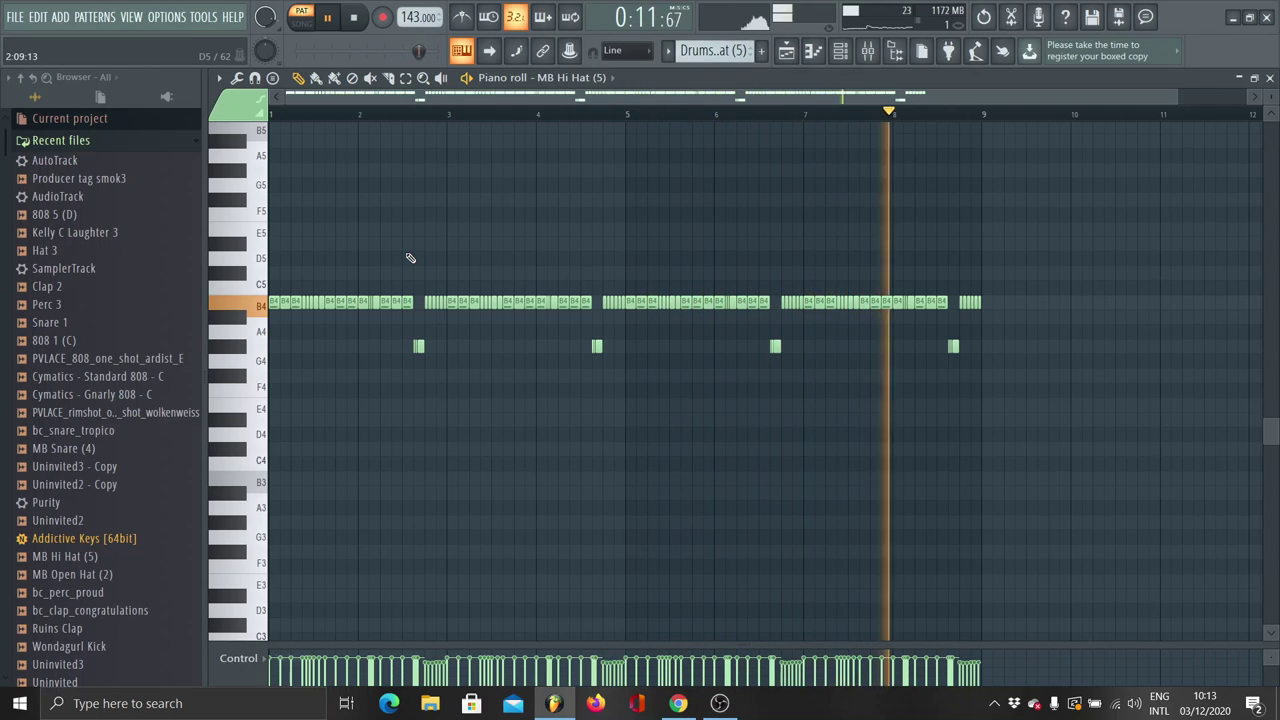
key("space")
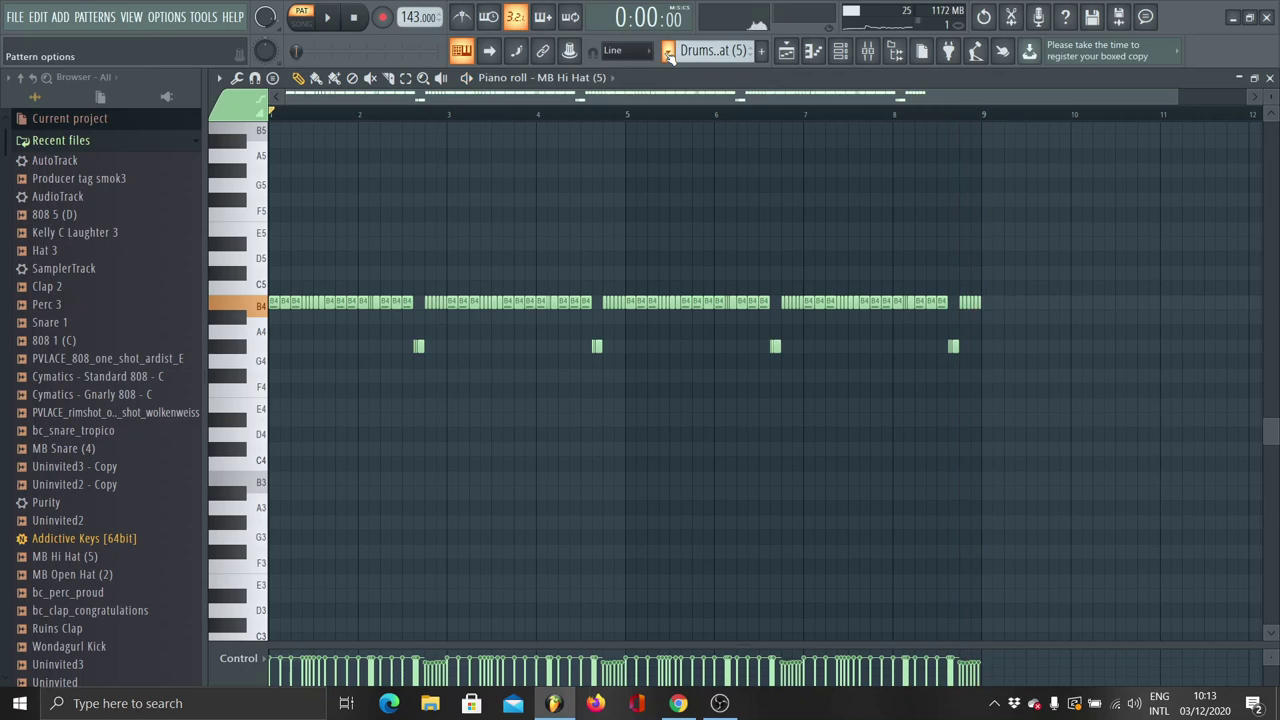
Switch to Pattern 7, bring up its Purity notes and check the Purity instruments in the channel rack.
left_click(668, 52)
left_click(694, 160)
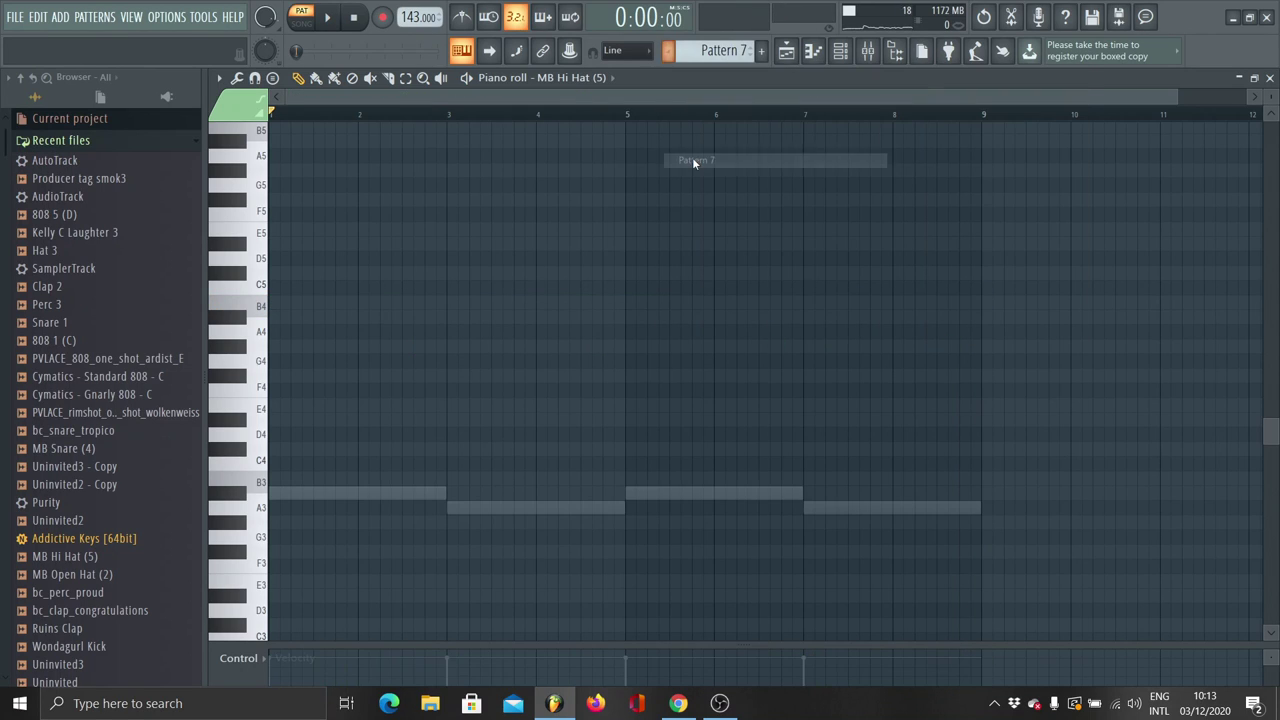
double_click(643, 496)
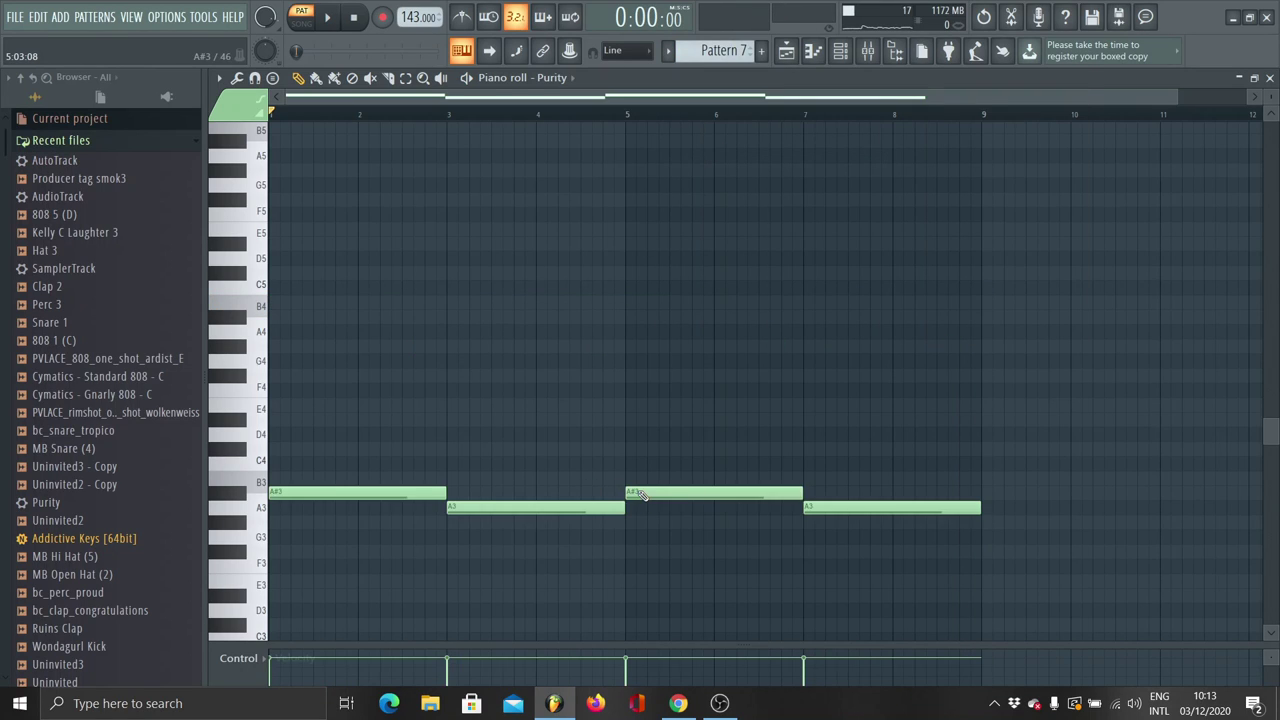
left_click(837, 53)
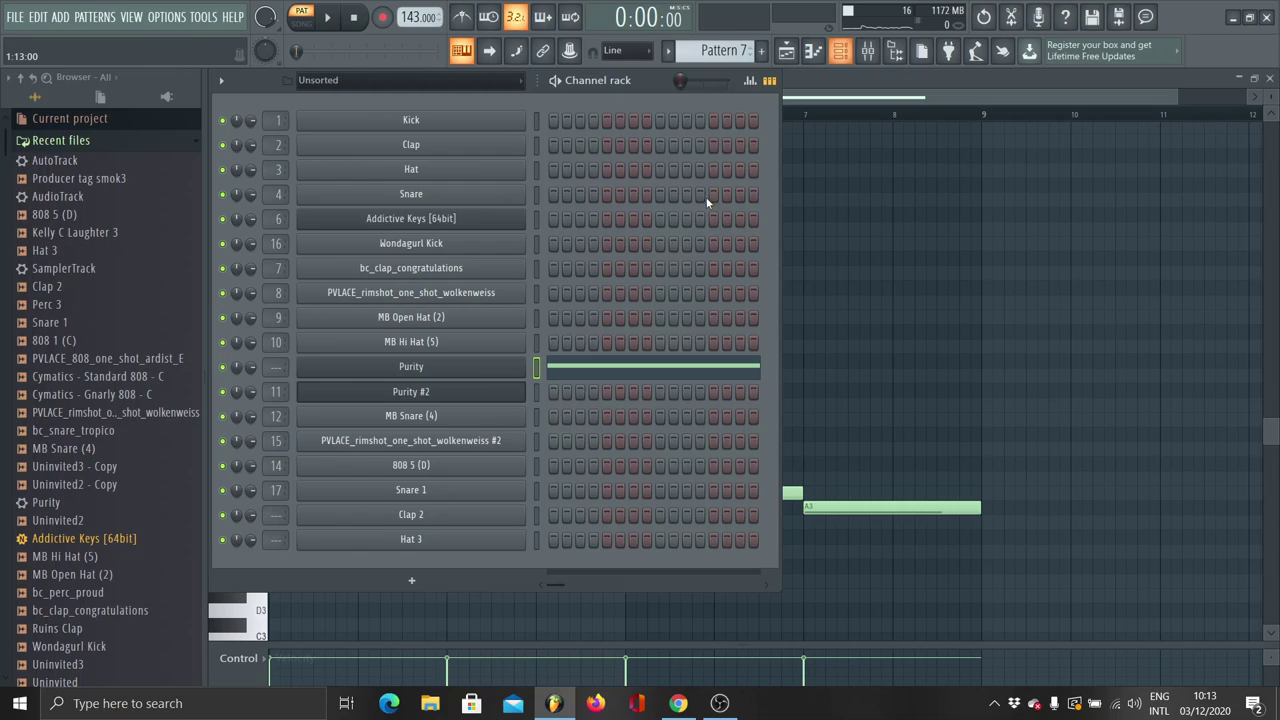
left_click(482, 390)
Play back Pattern 7's long Purity notes in the piano roll.
left_click(824, 92)
key("space")
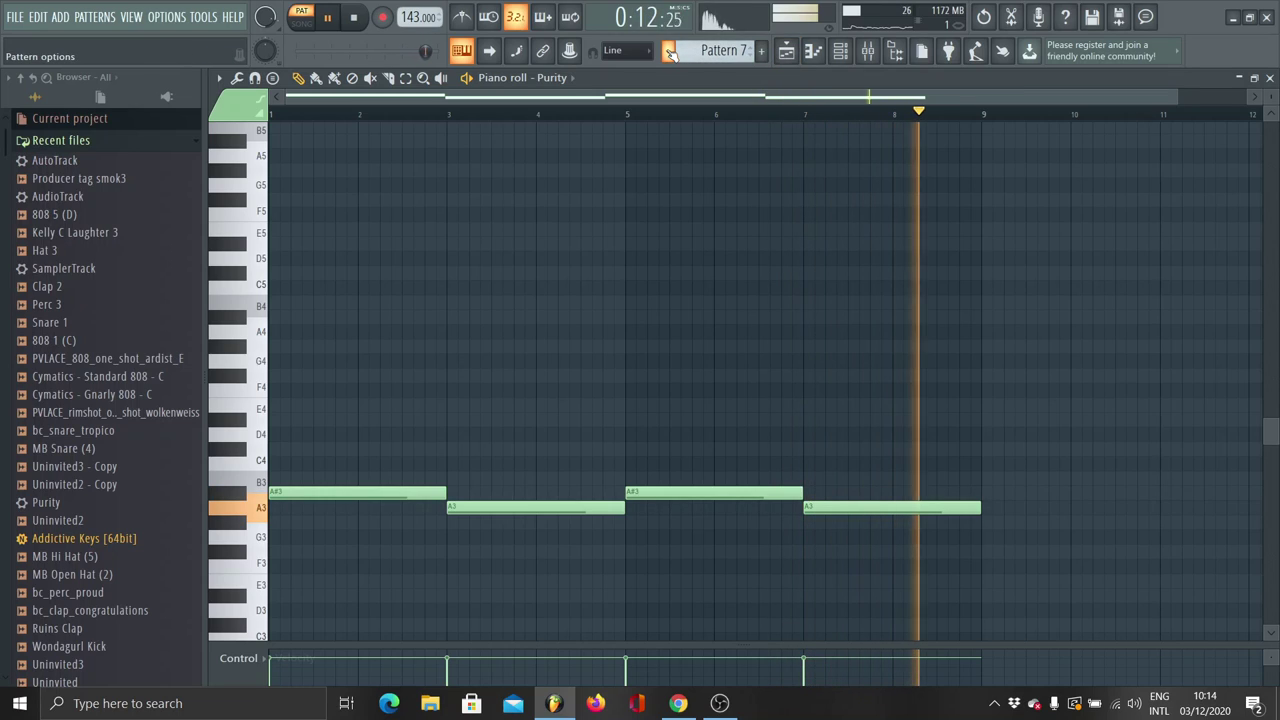
key("space")
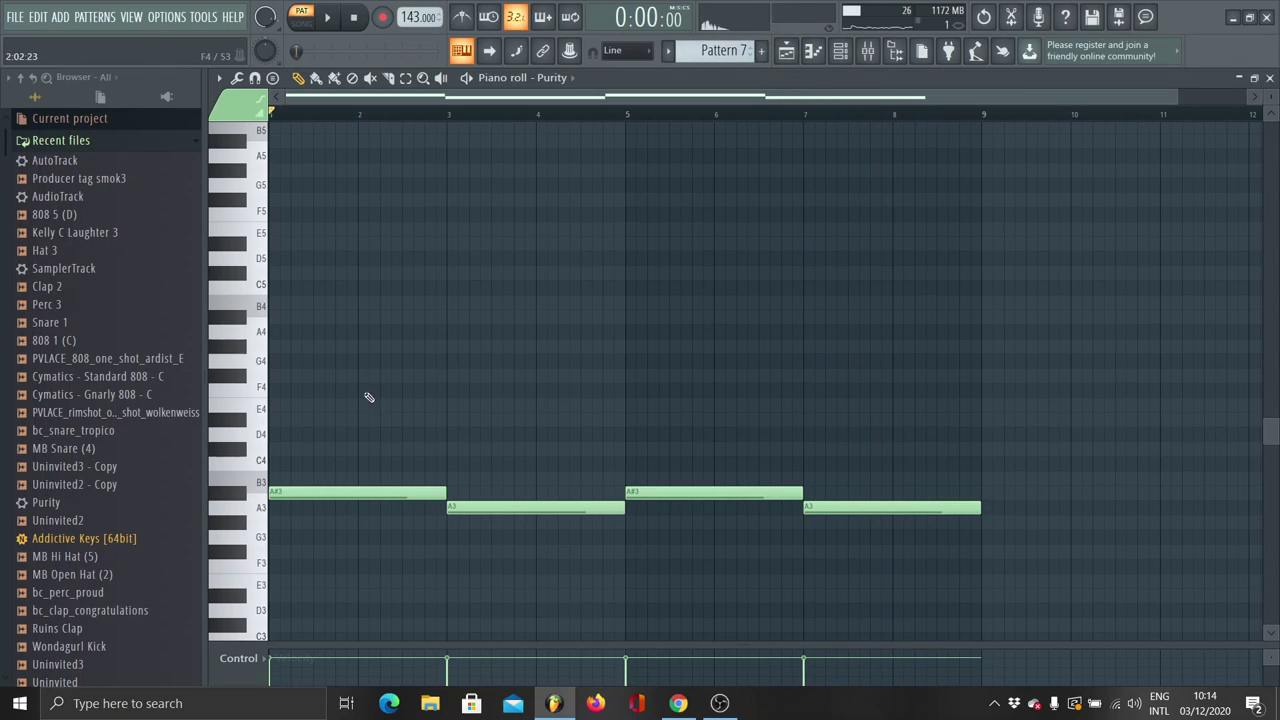
Switch to the Snare pattern, bring up its MB Snare (4) notes and play them back.
left_click(668, 52)
left_click(720, 193)
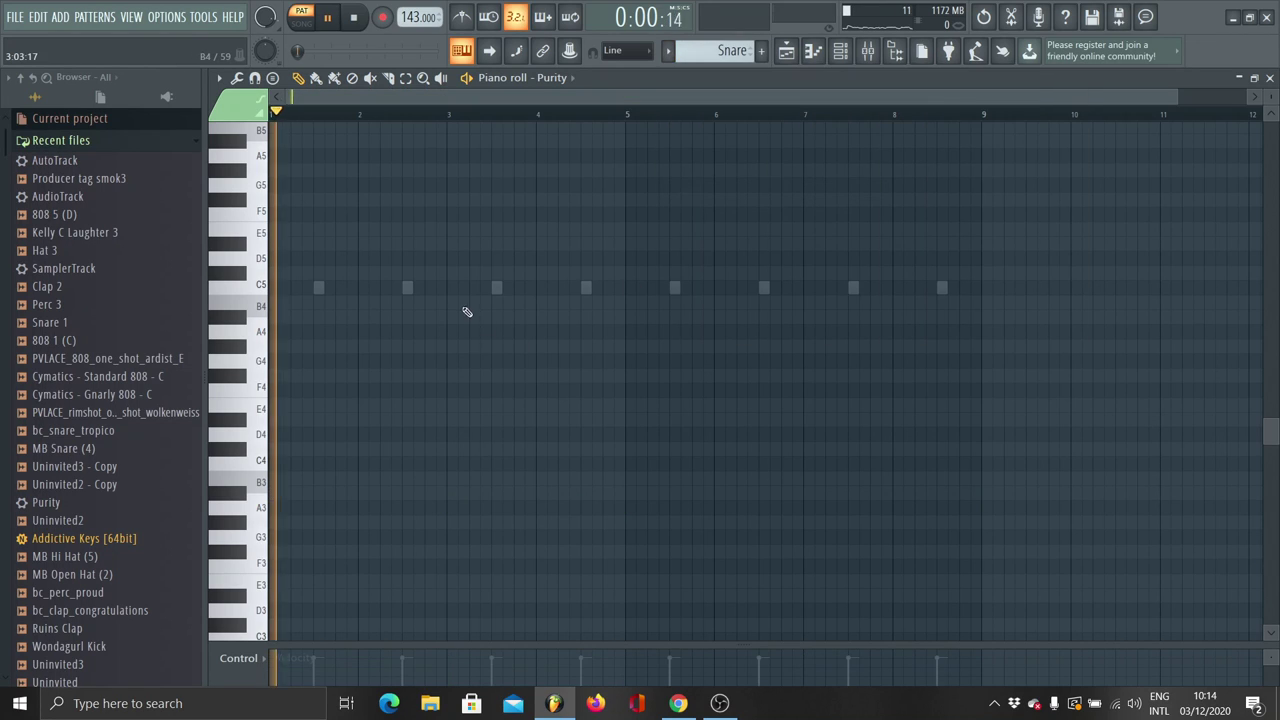
double_click(496, 288)
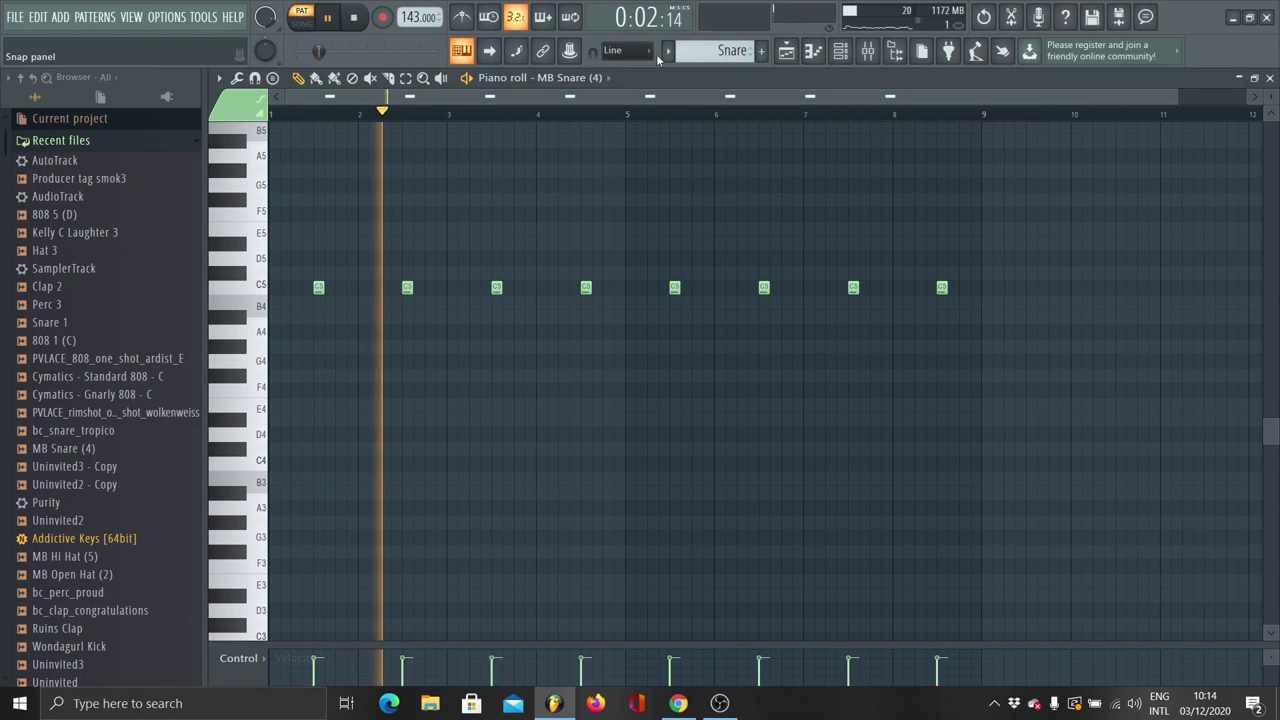
Switch to Pattern 10 and play back its PVLACE_rimshot_one_shot_wolkenweiss #2 notes, ending with playback stopped.
left_click(668, 52)
left_click_drag(706, 190, 708, 207)
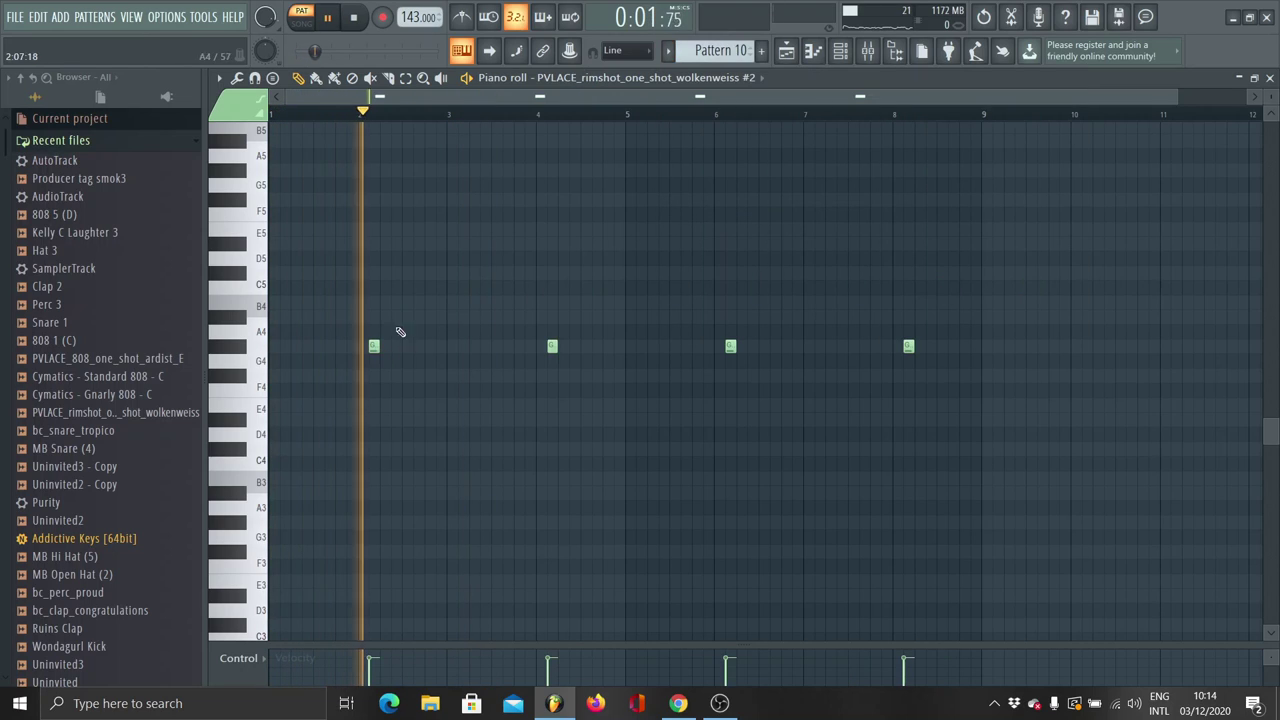
key("space")
Switch to Pattern 11, bring up its 808 5 (D) notes and play them back with the higher notes in view.
left_click(668, 52)
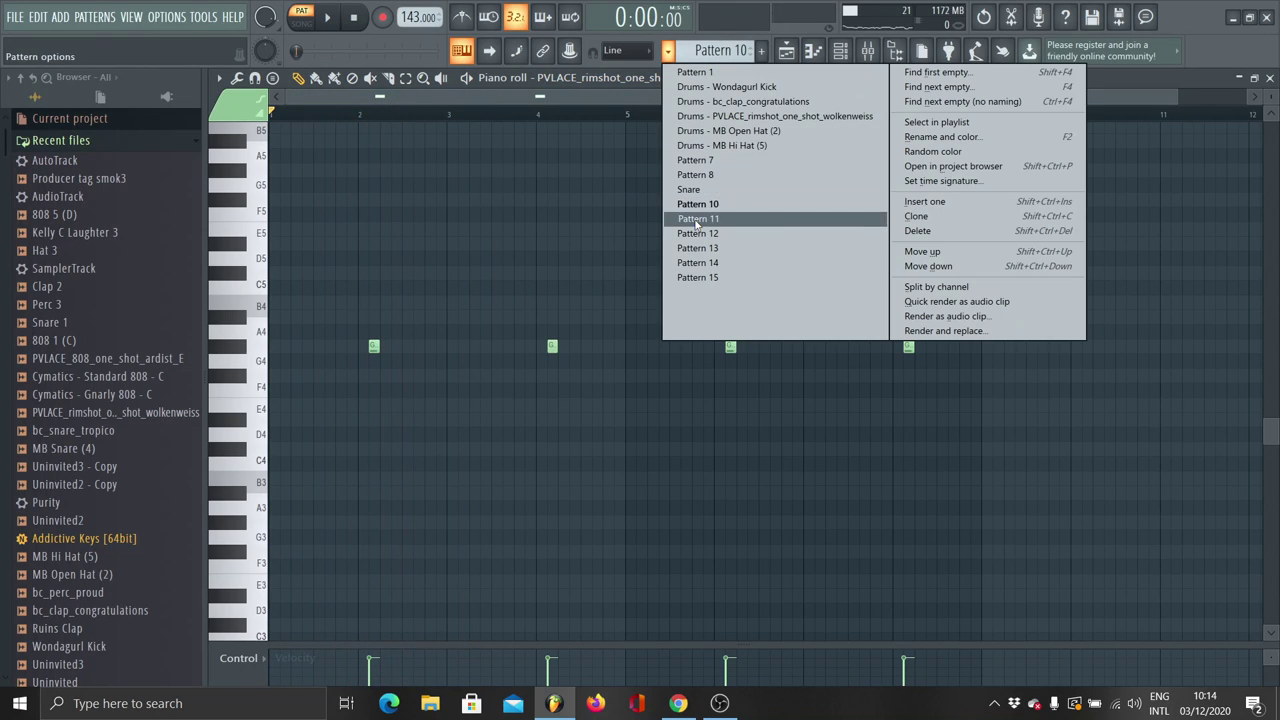
left_click(697, 219)
double_click(474, 321)
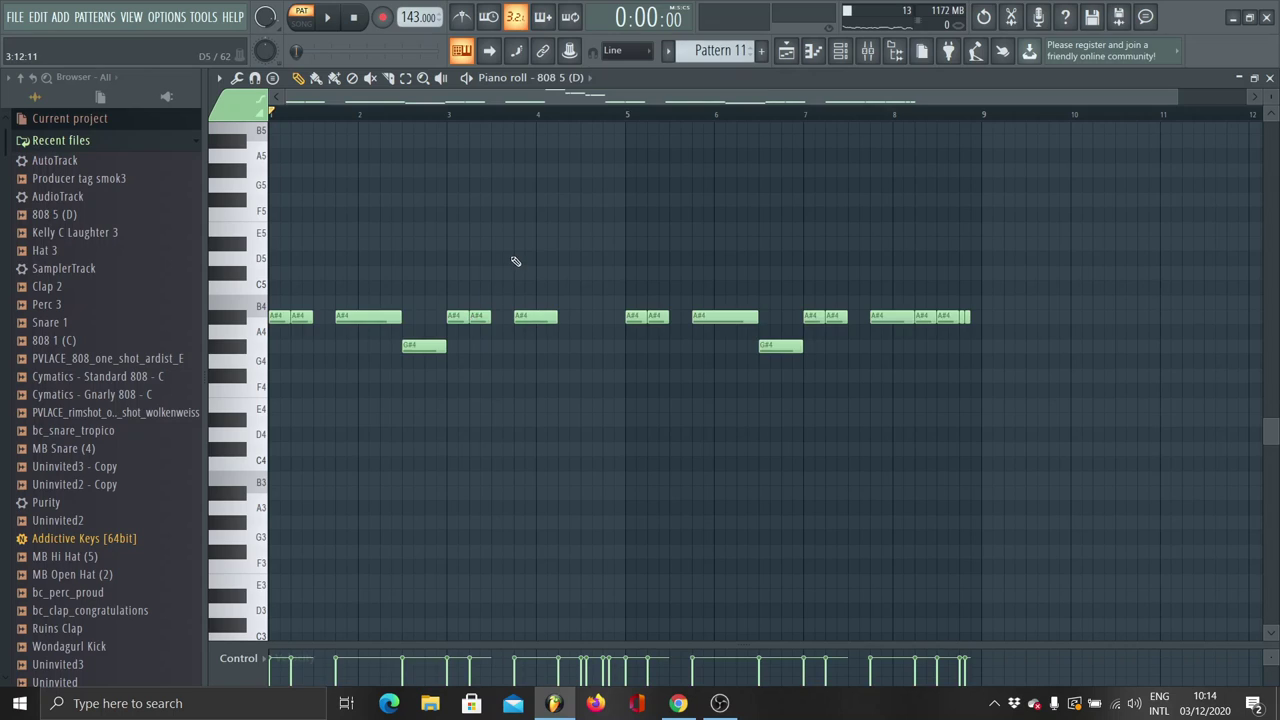
scroll(516, 262, "up", 4)
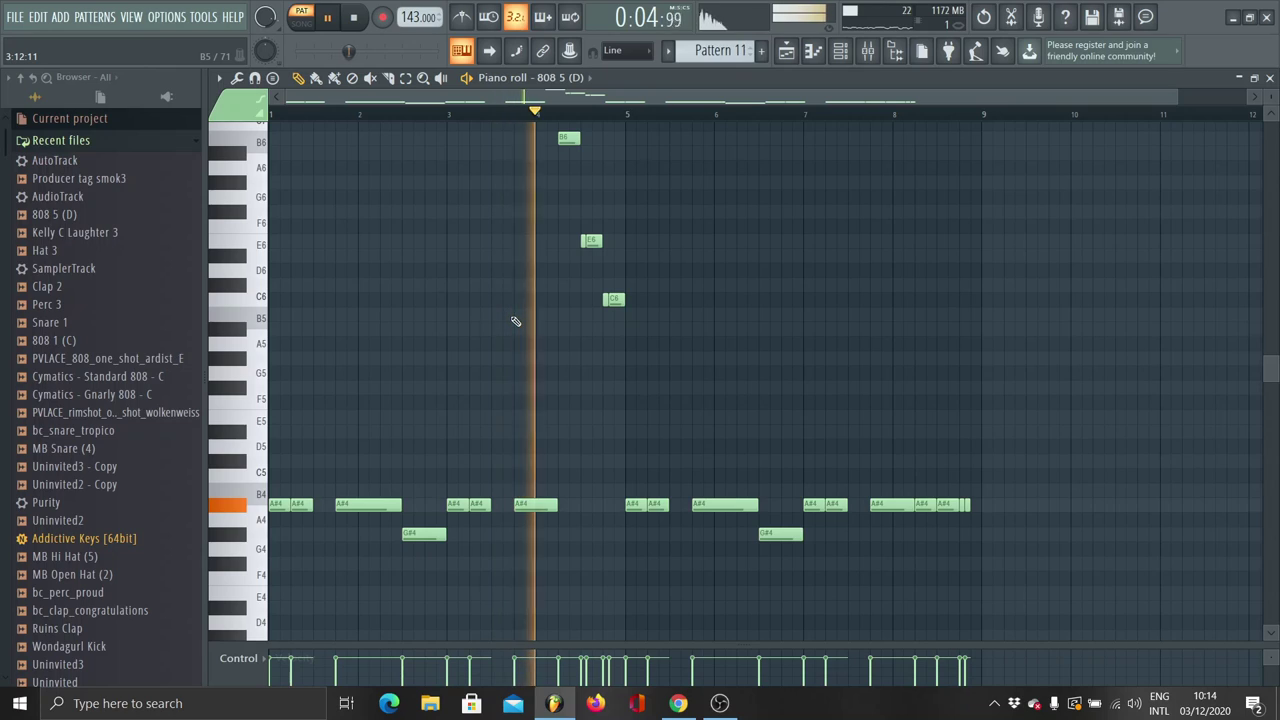
Play back Pattern 12's Wondagurl Kick notes and Pattern 13's Snare 1 notes in turn.
left_click(669, 51)
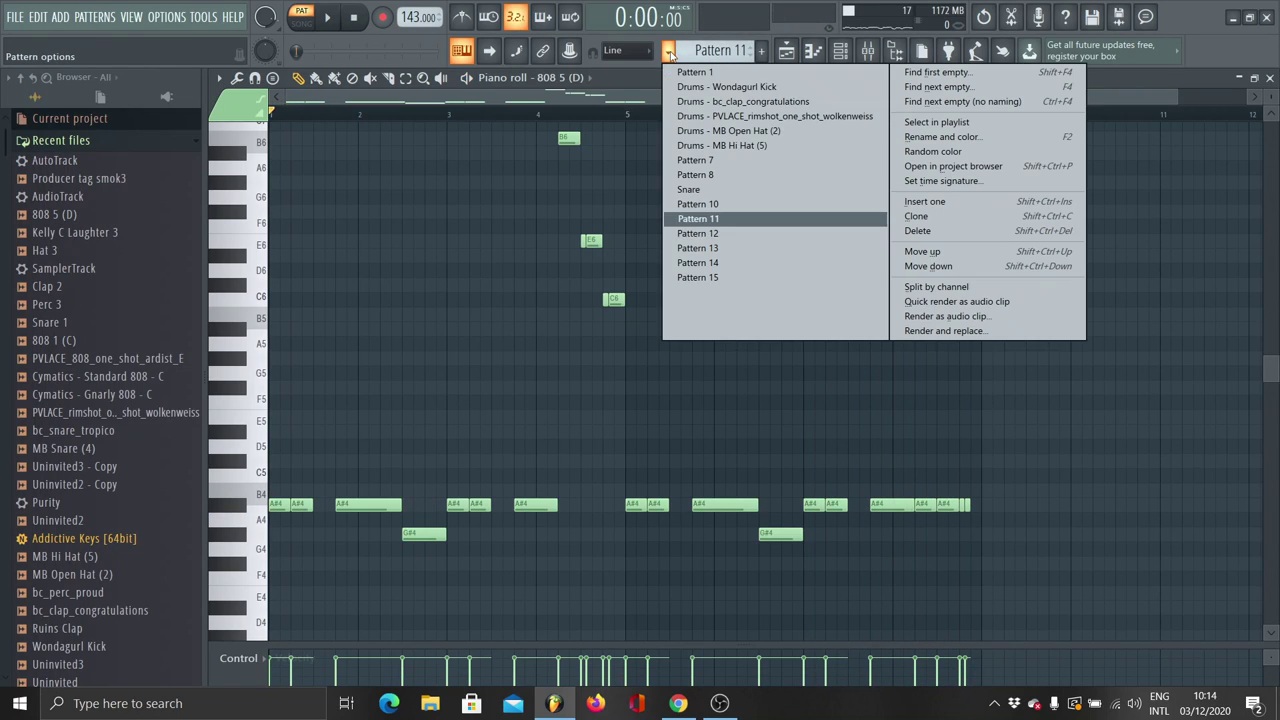
left_click(699, 236)
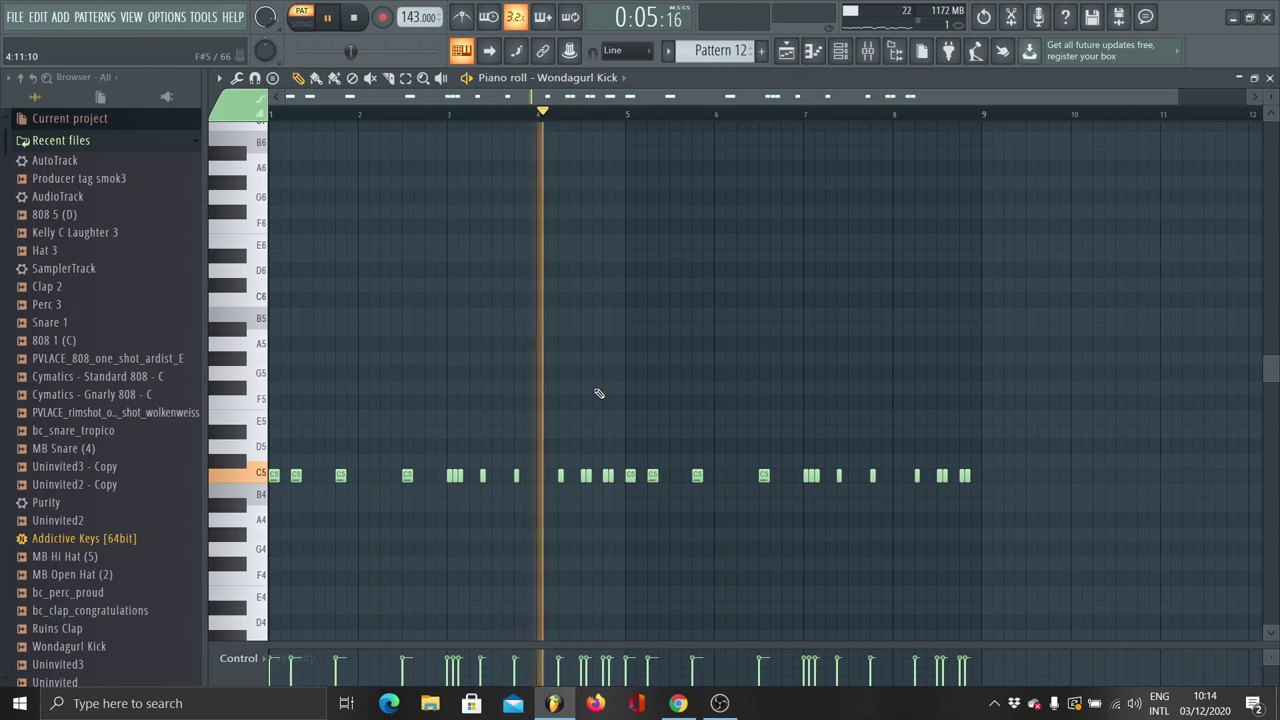
left_click(672, 52)
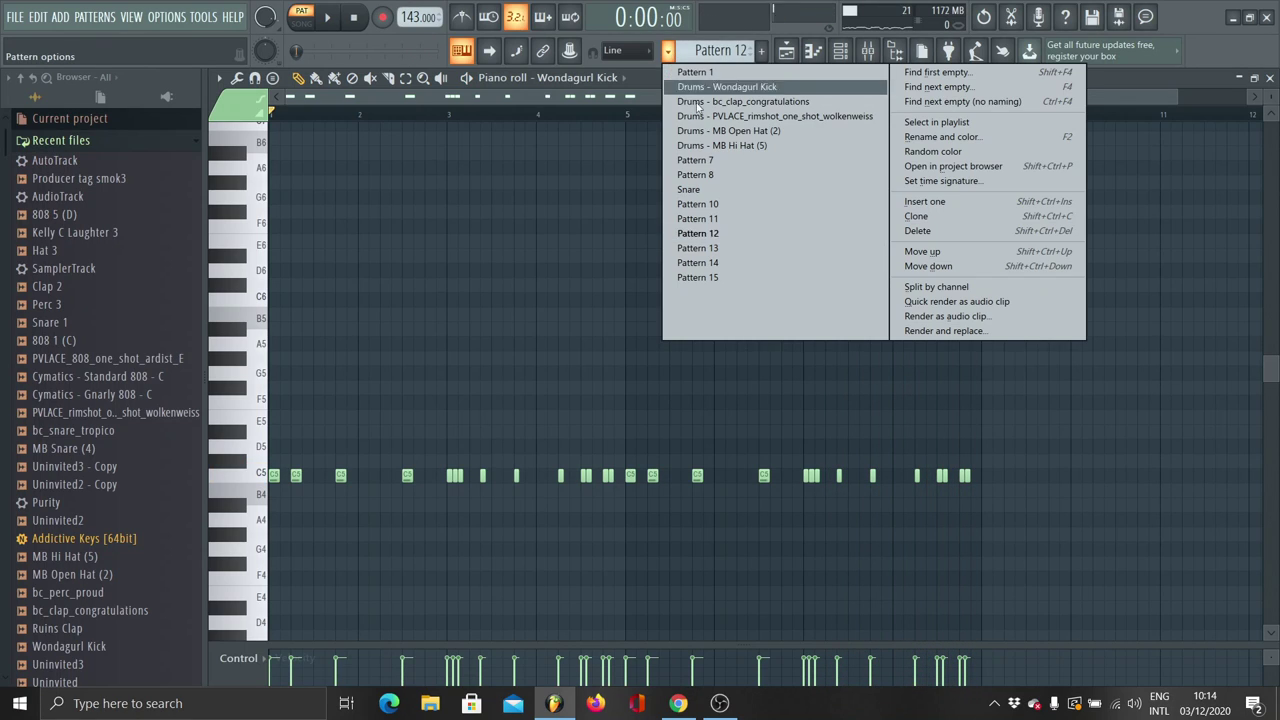
left_click(713, 248)
key("space")
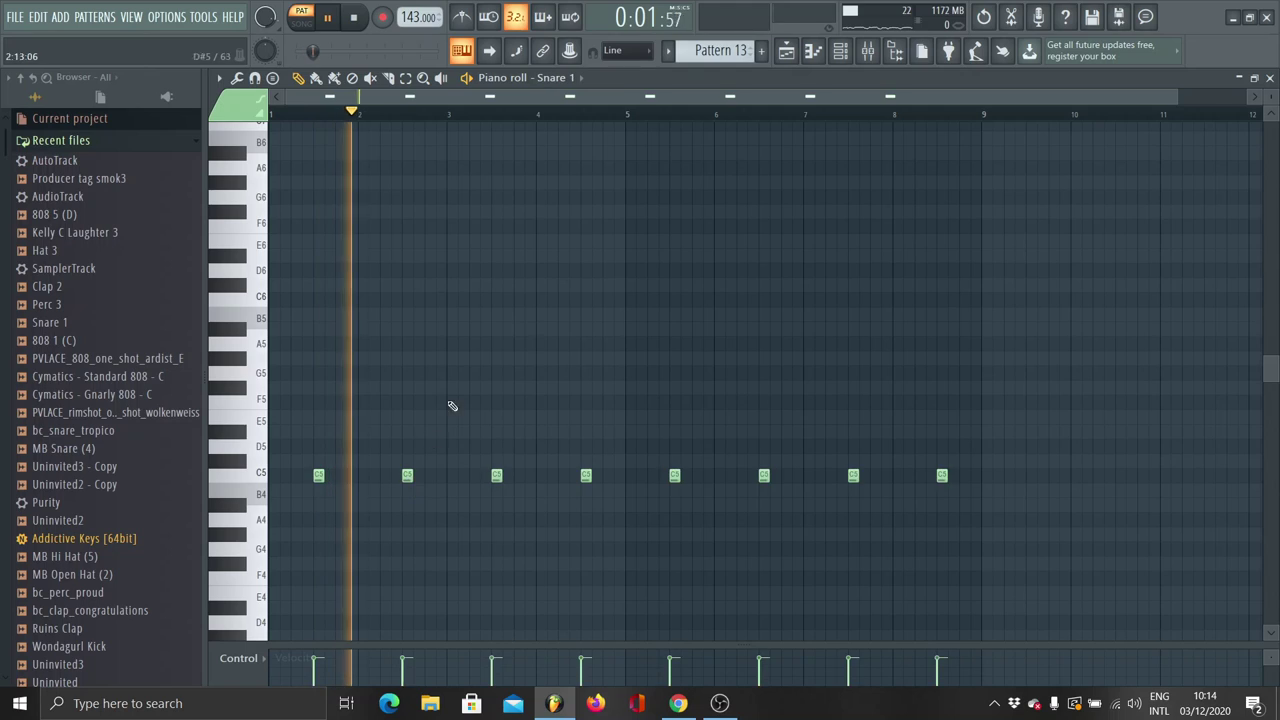
Switch to Pattern 14, bring up its Clap 2 notes and play them back from bar 4.
left_click(668, 51)
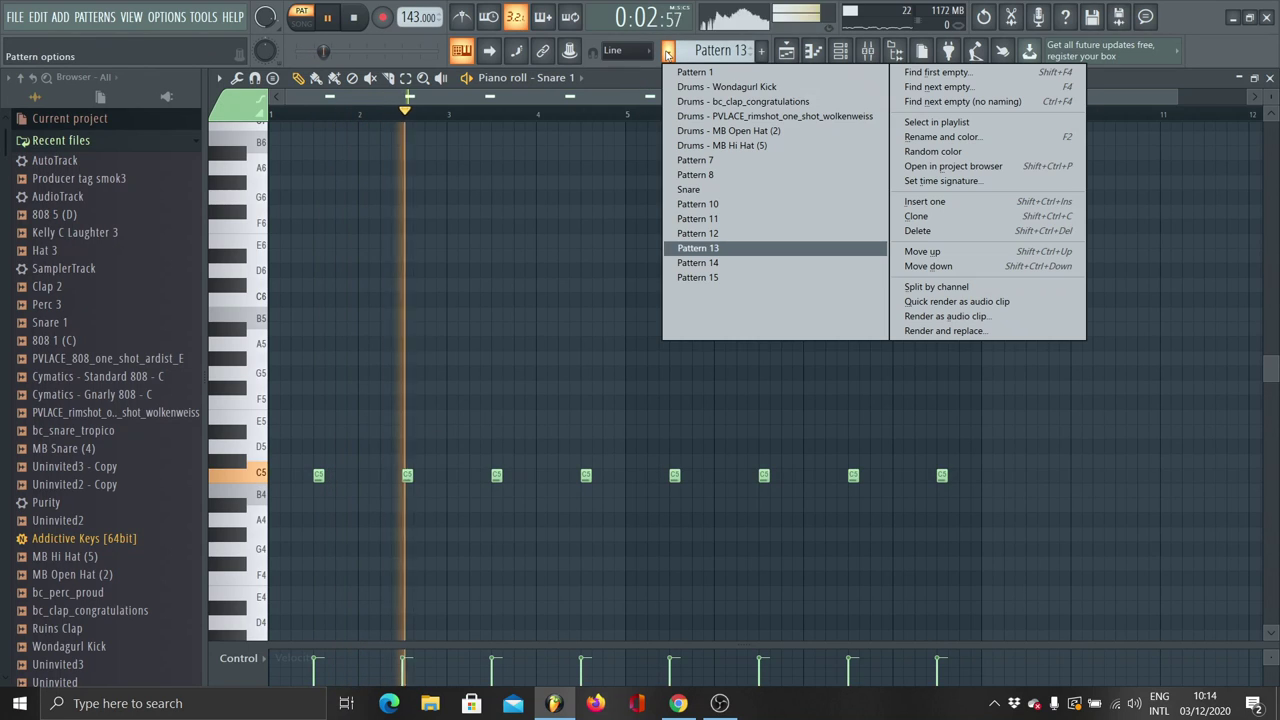
left_click(699, 263)
key("space")
double_click(552, 476)
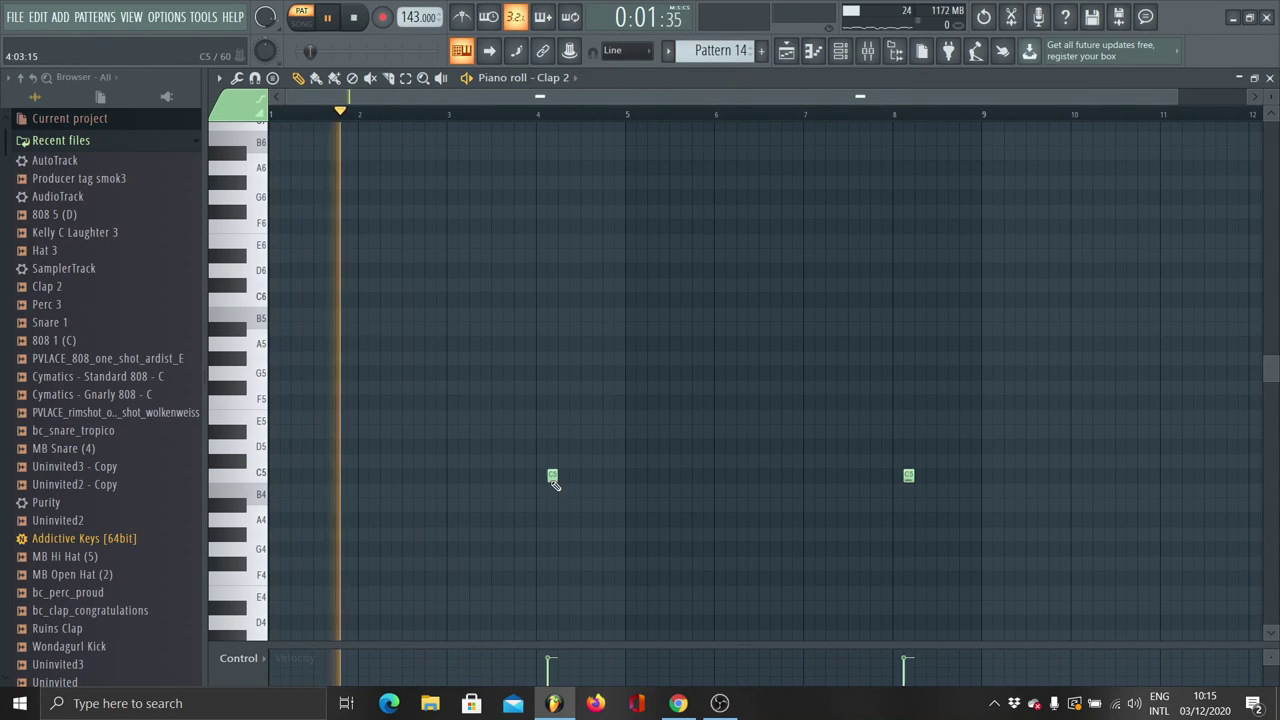
left_click(539, 115)
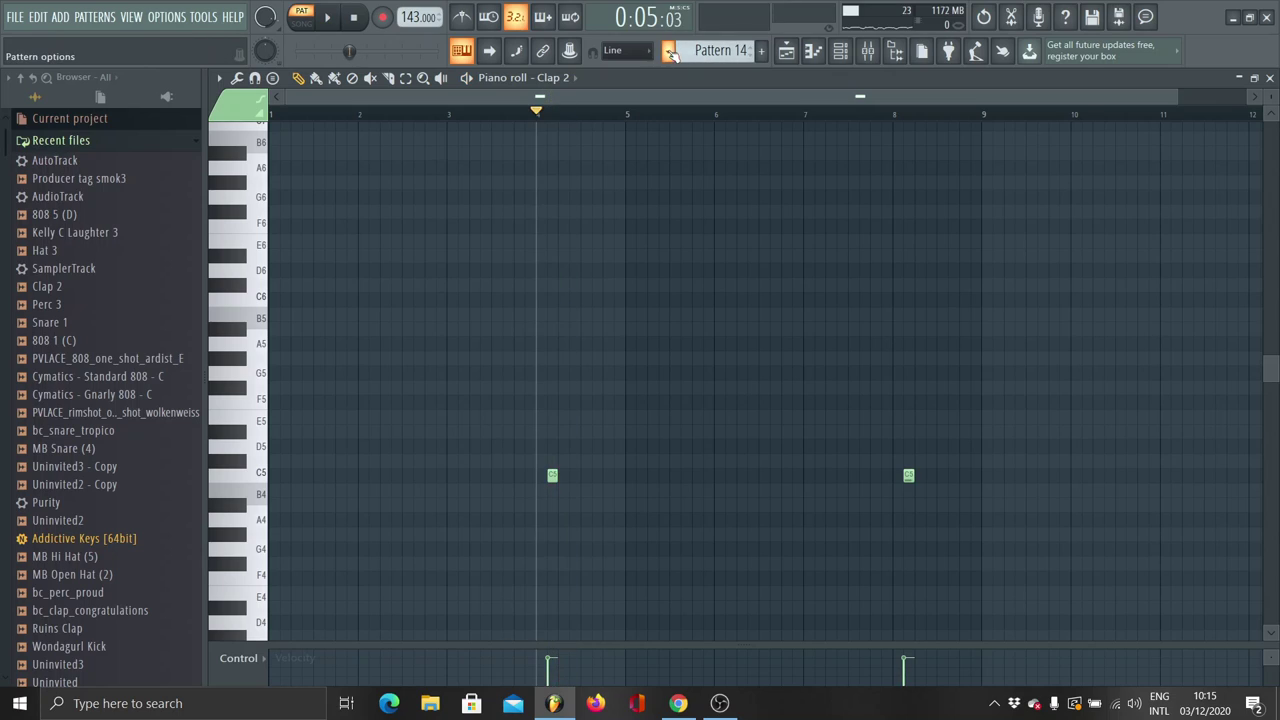
Switch to Pattern 15 and play it back while reviewing its Hat 3 and MB Hi Hat (5) notes.
left_click(671, 52)
left_click(672, 278)
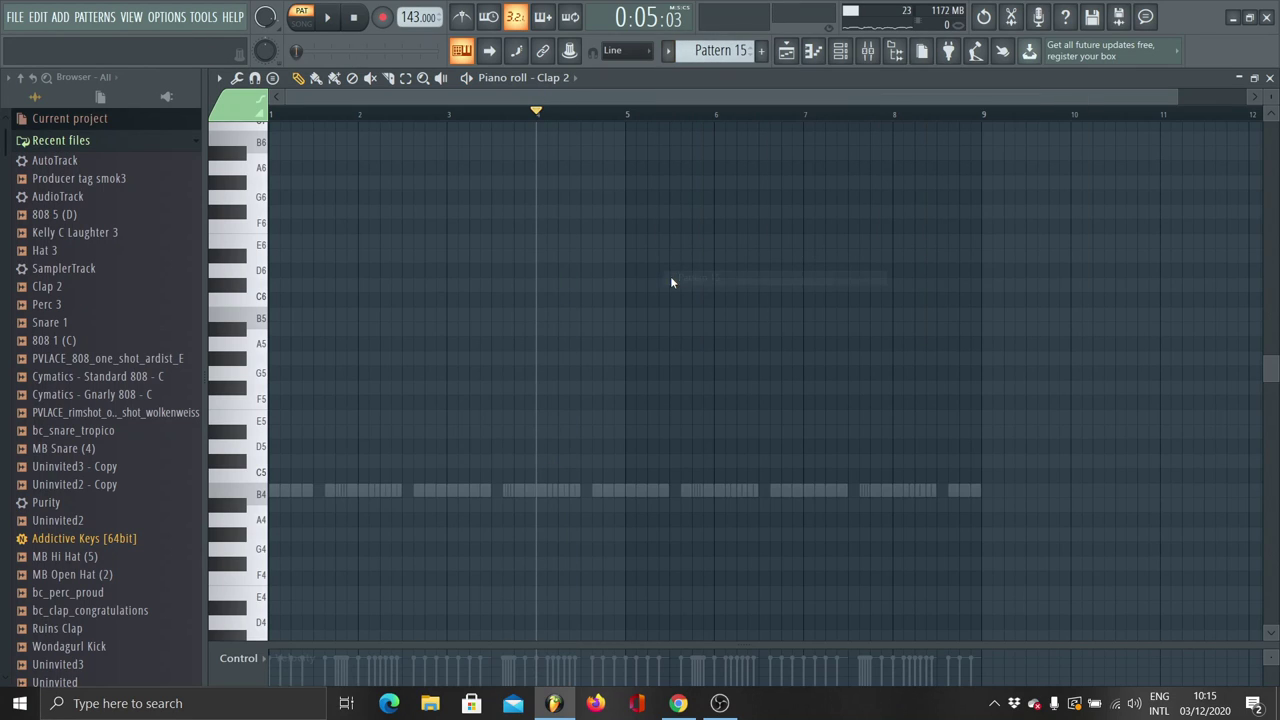
double_click(521, 492)
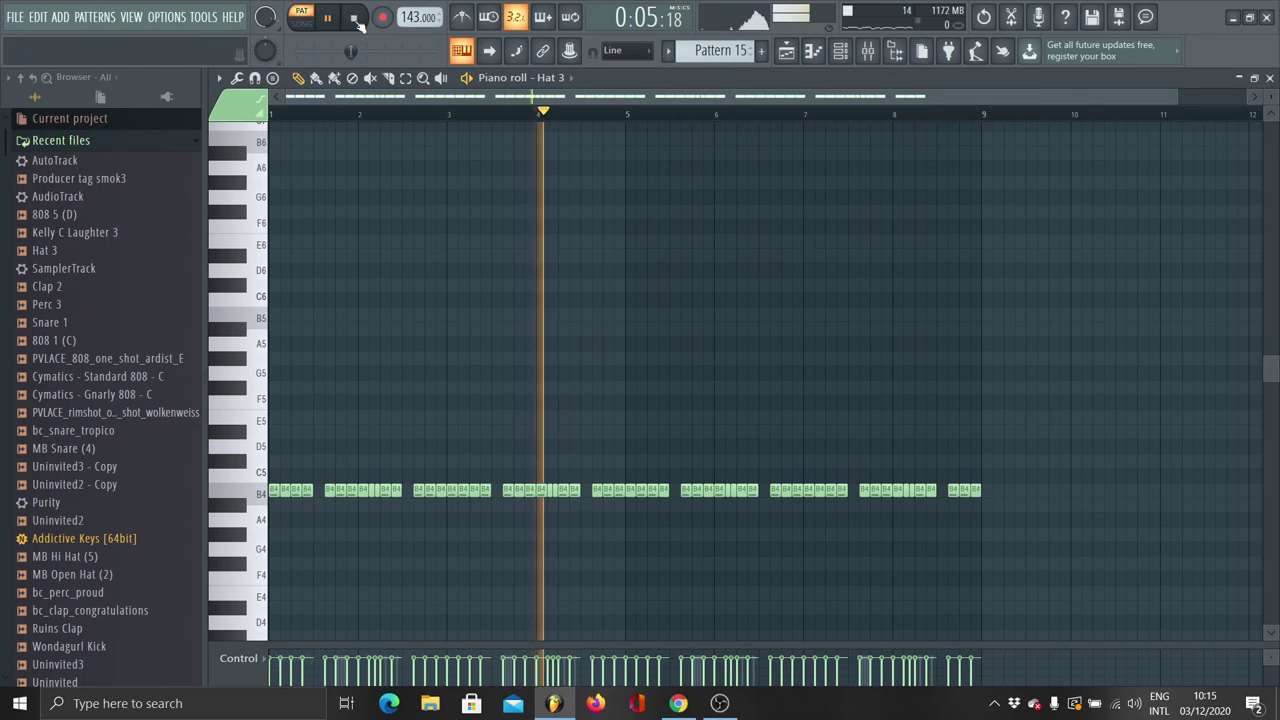
key("space")
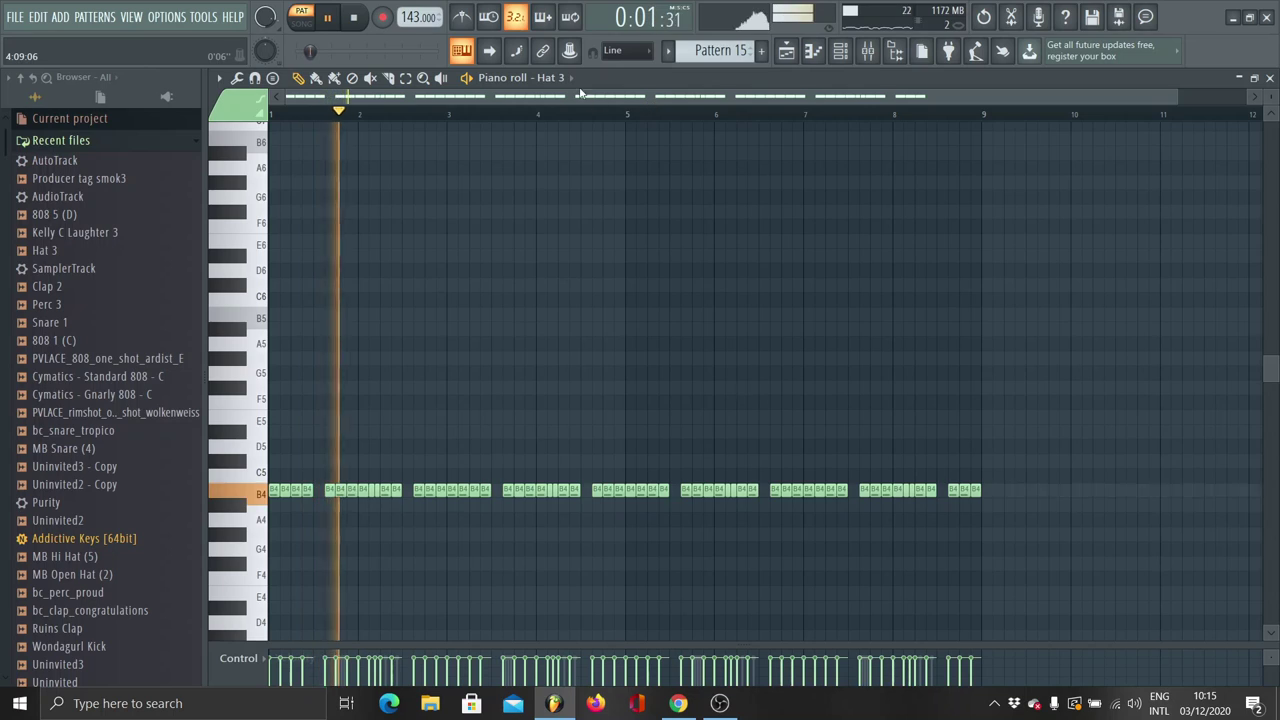
left_click(567, 77)
left_click(603, 436)
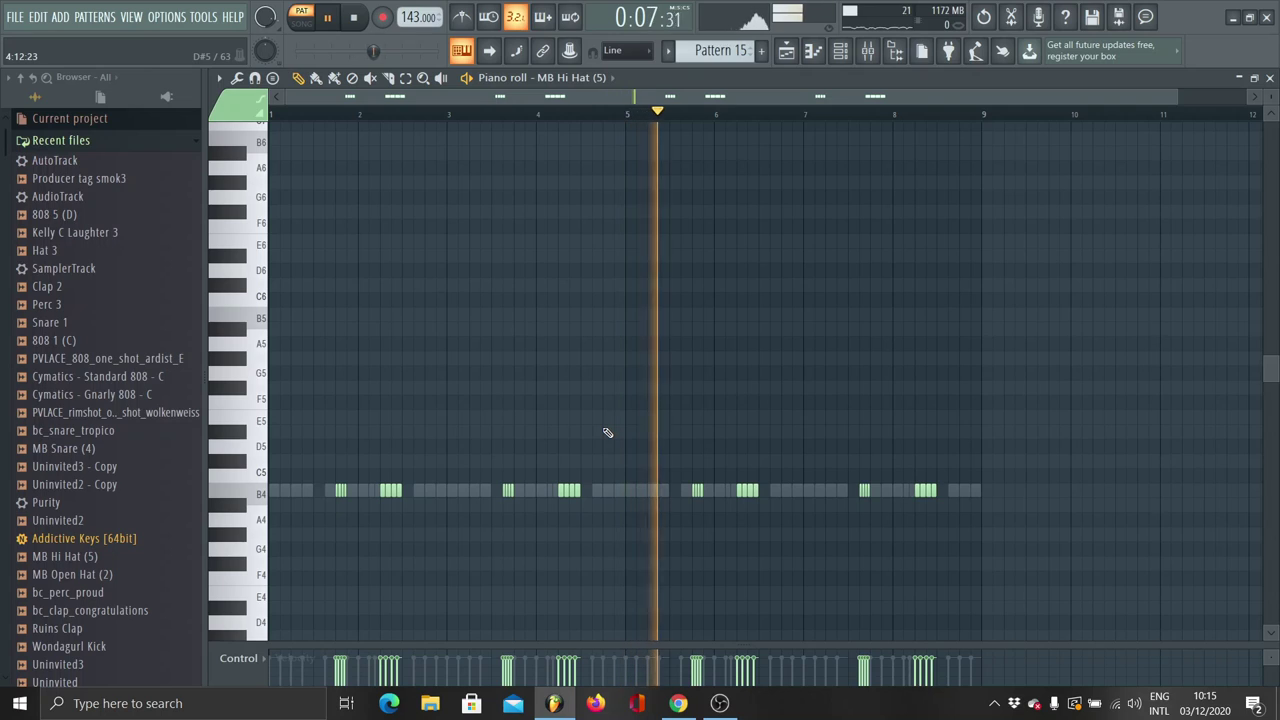
Play the playlist arrangement in song mode from bar 73 with the Uninvited2 - Copy track muted, and restore that track after stopping.
left_click(787, 50)
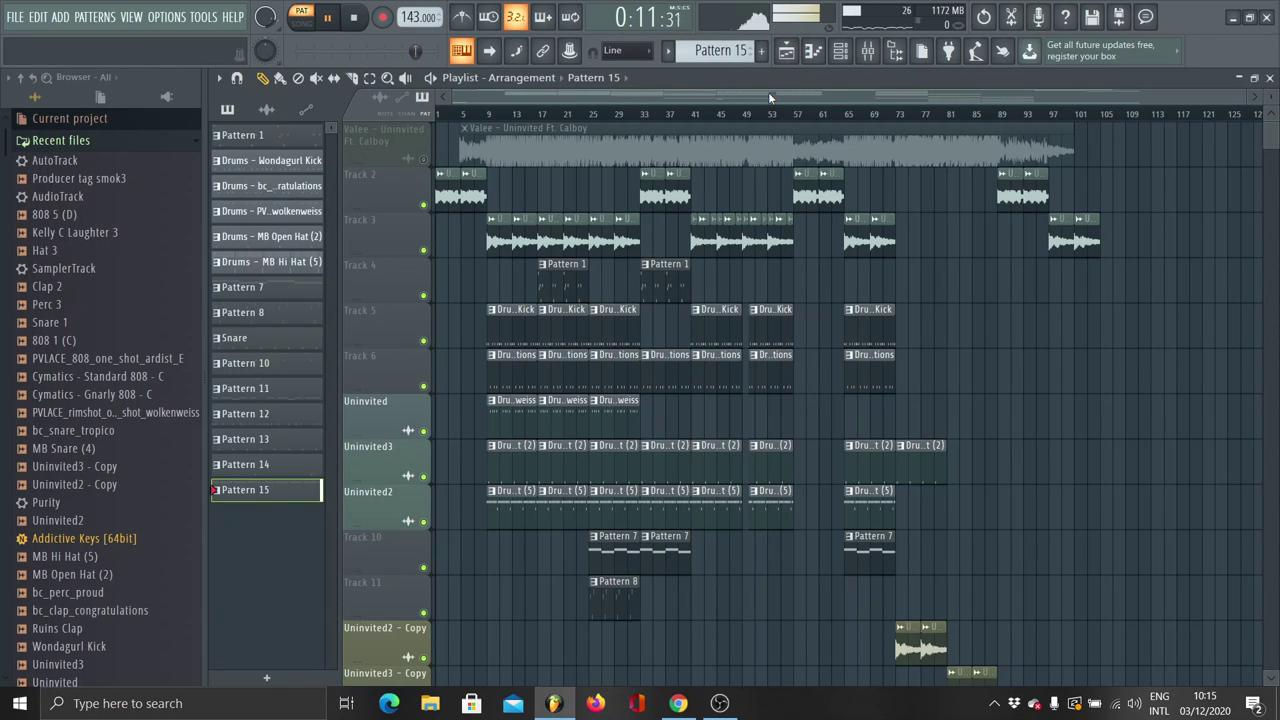
left_click_drag(769, 97, 856, 107)
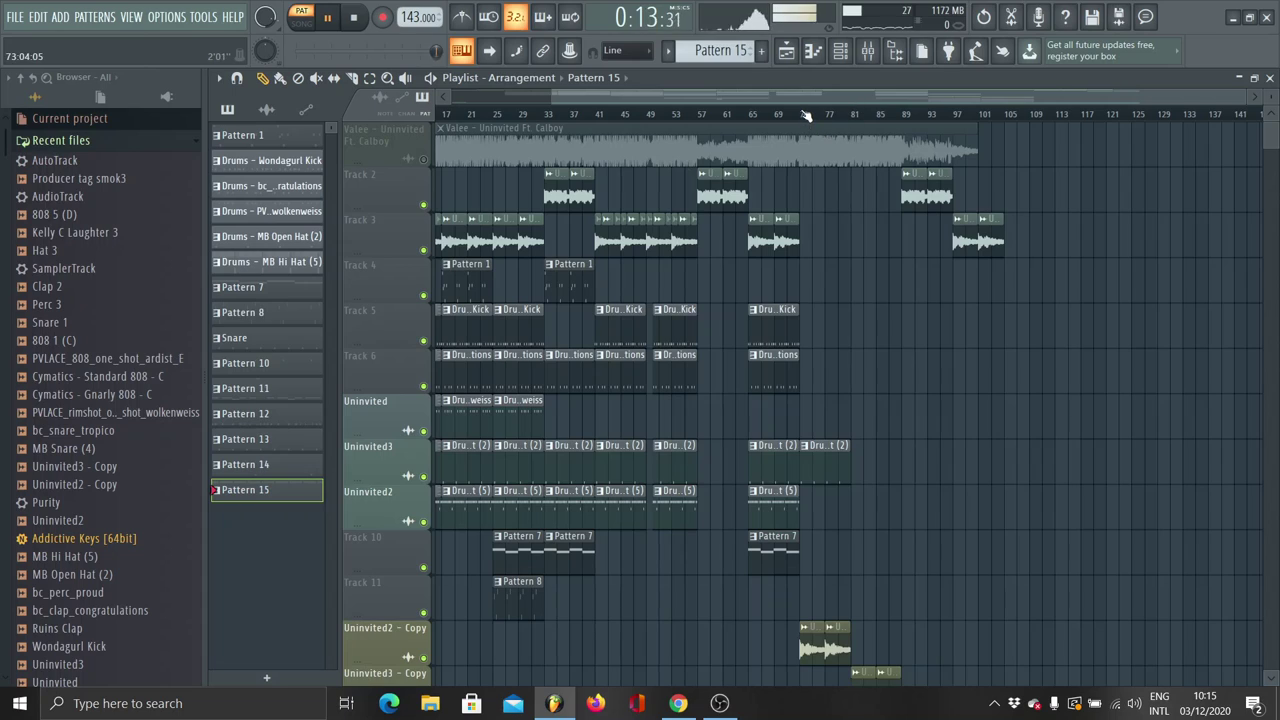
scroll(434, 370, "down", 4)
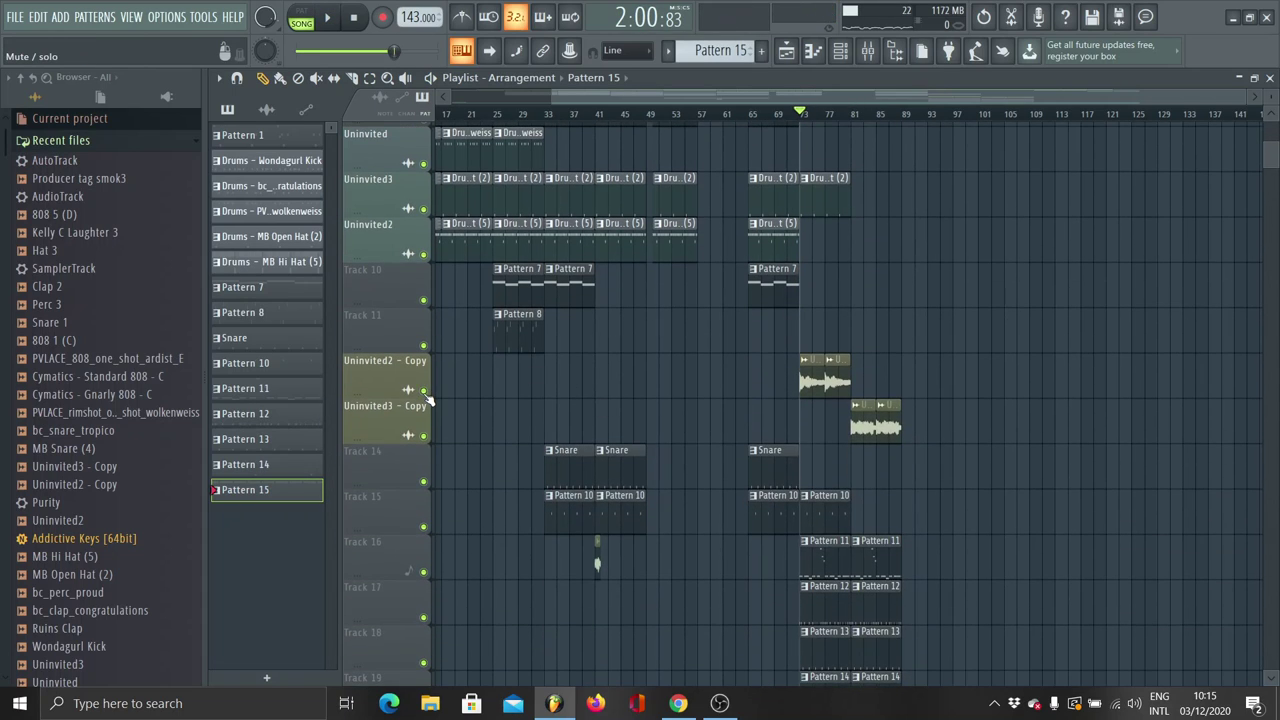
scroll(668, 412, "down", 2)
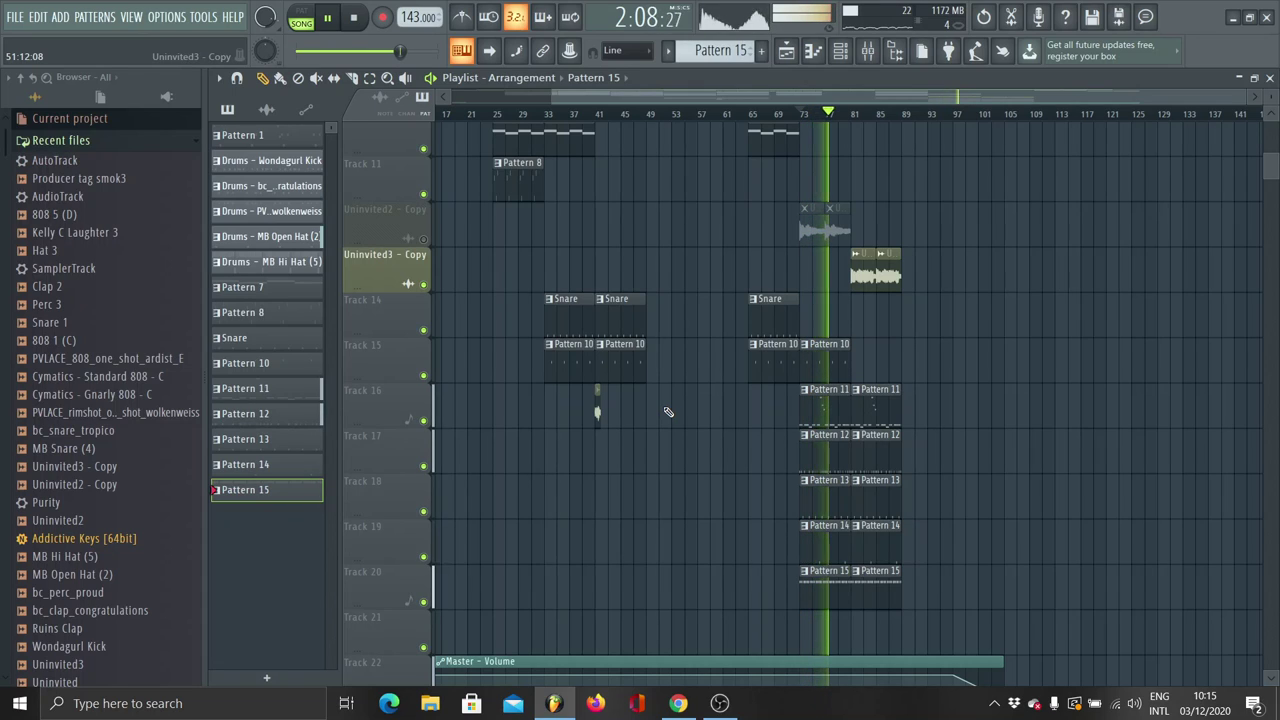
scroll(688, 387, "up", 6)
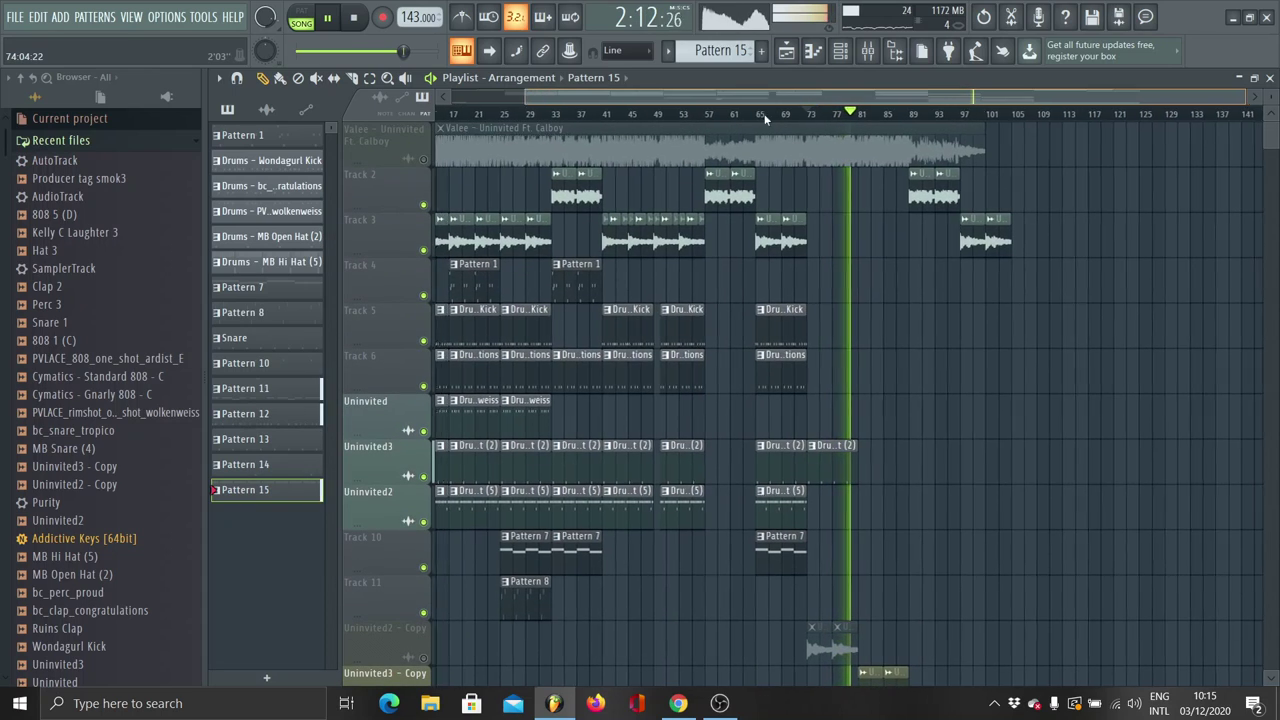
scroll(809, 94, "left", 3)
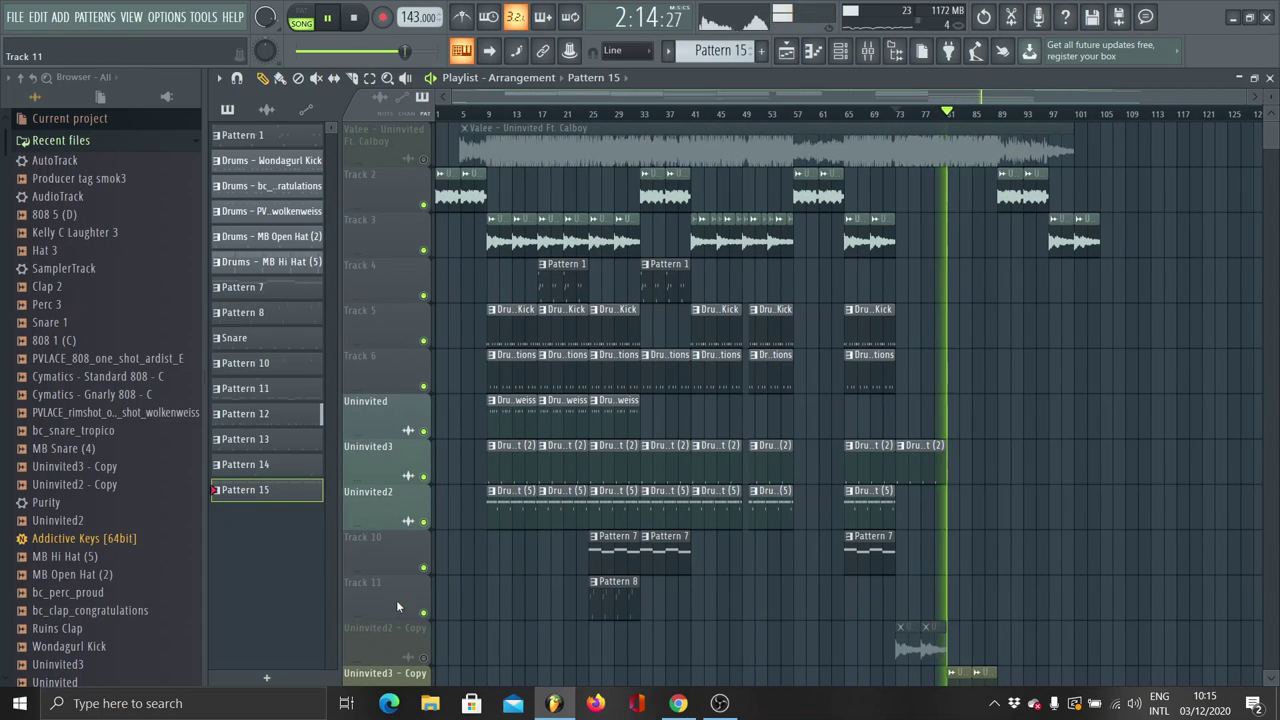
key("space")
key("ctrl+z")
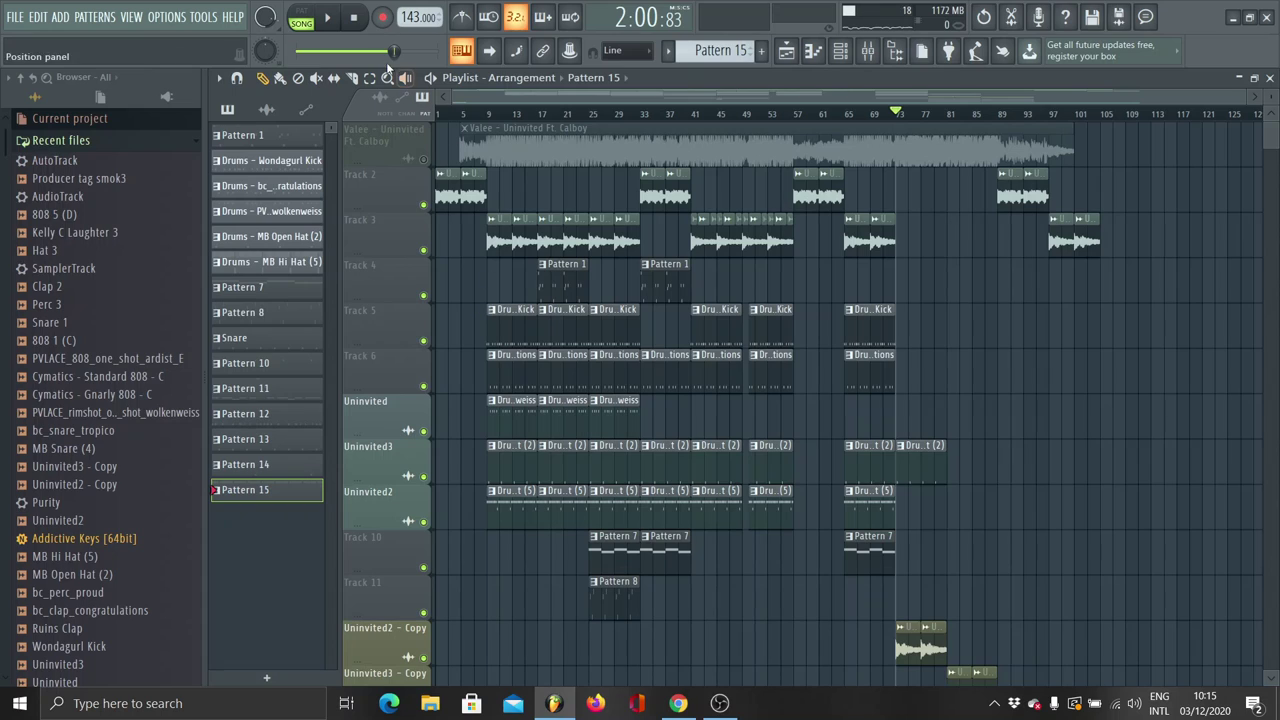
Play the full song from the start with auto-scrolling on and the playlist zoomed in, briefly checking the channel rack.
left_click(353, 17)
left_click(493, 51)
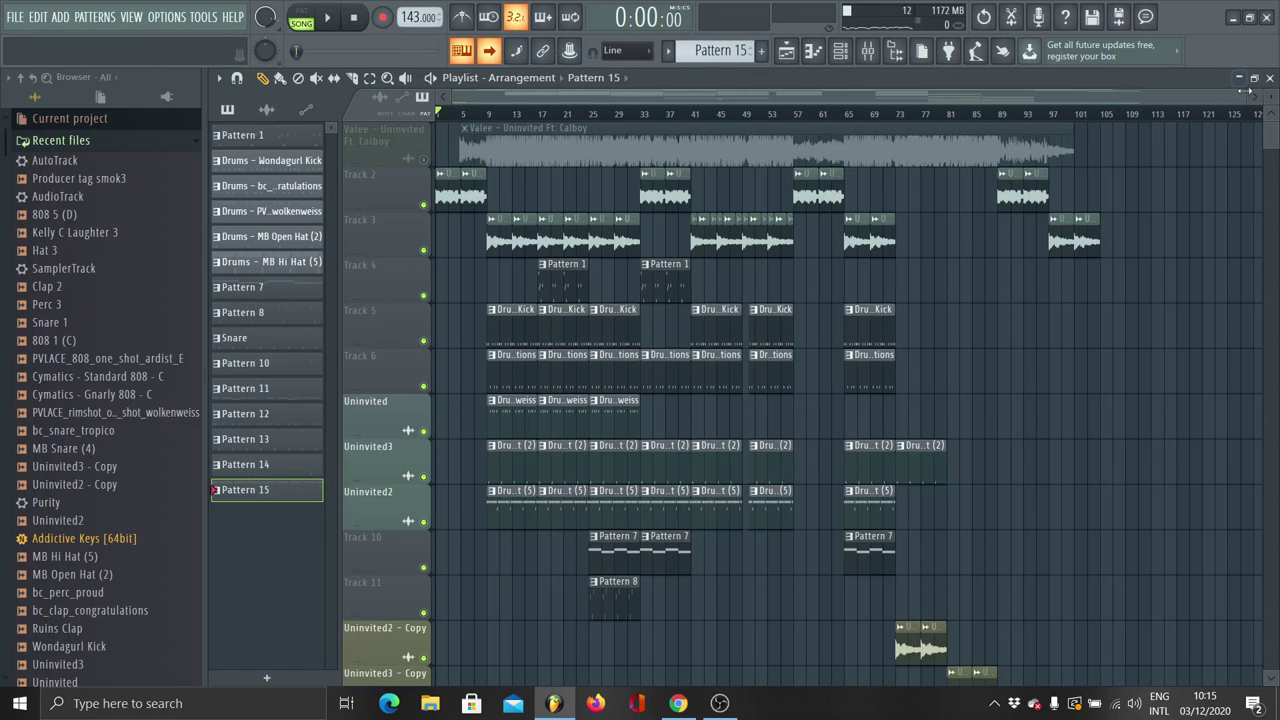
scroll(1143, 110, "up", 5)
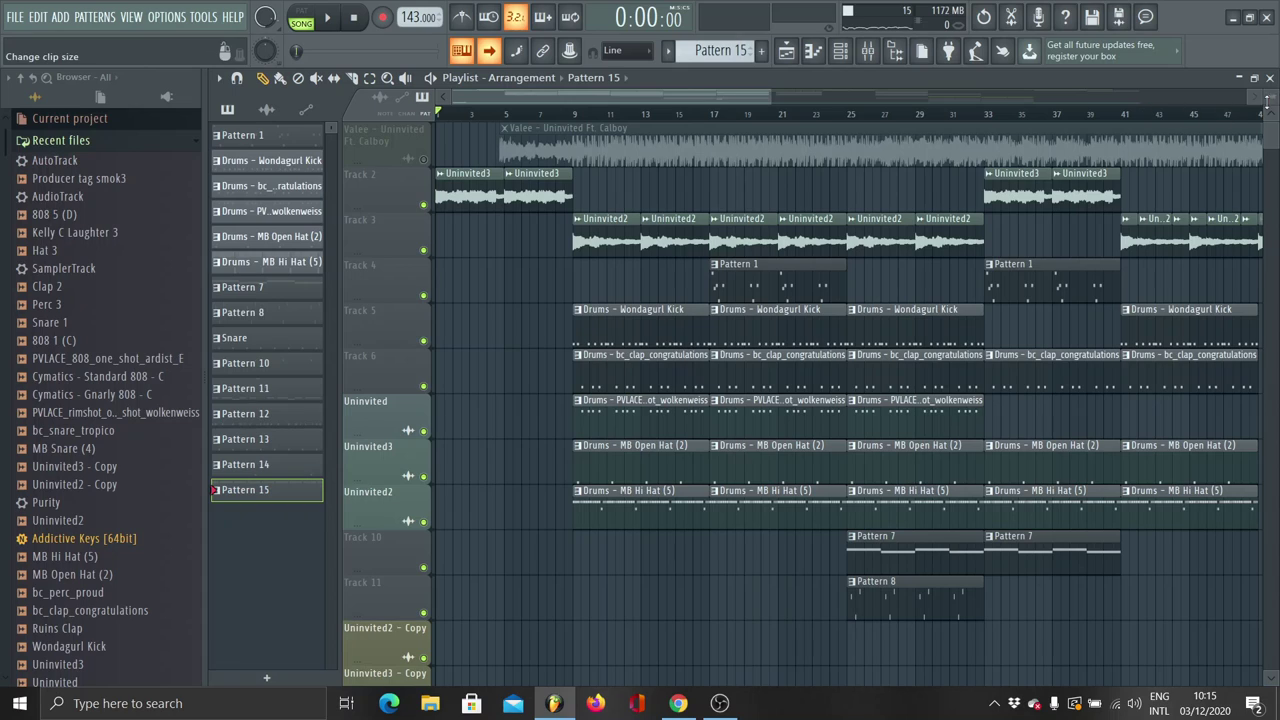
left_click_drag(770, 96, 777, 67)
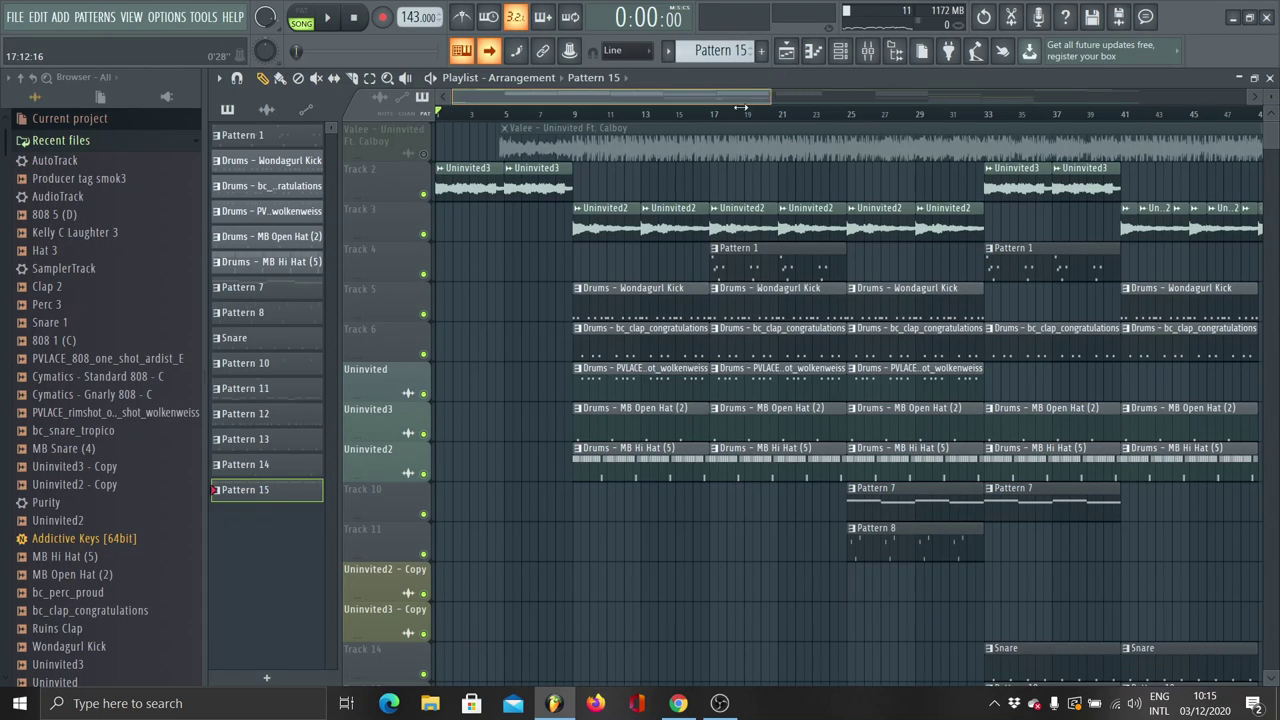
left_click_drag(768, 90, 512, 92)
key("space")
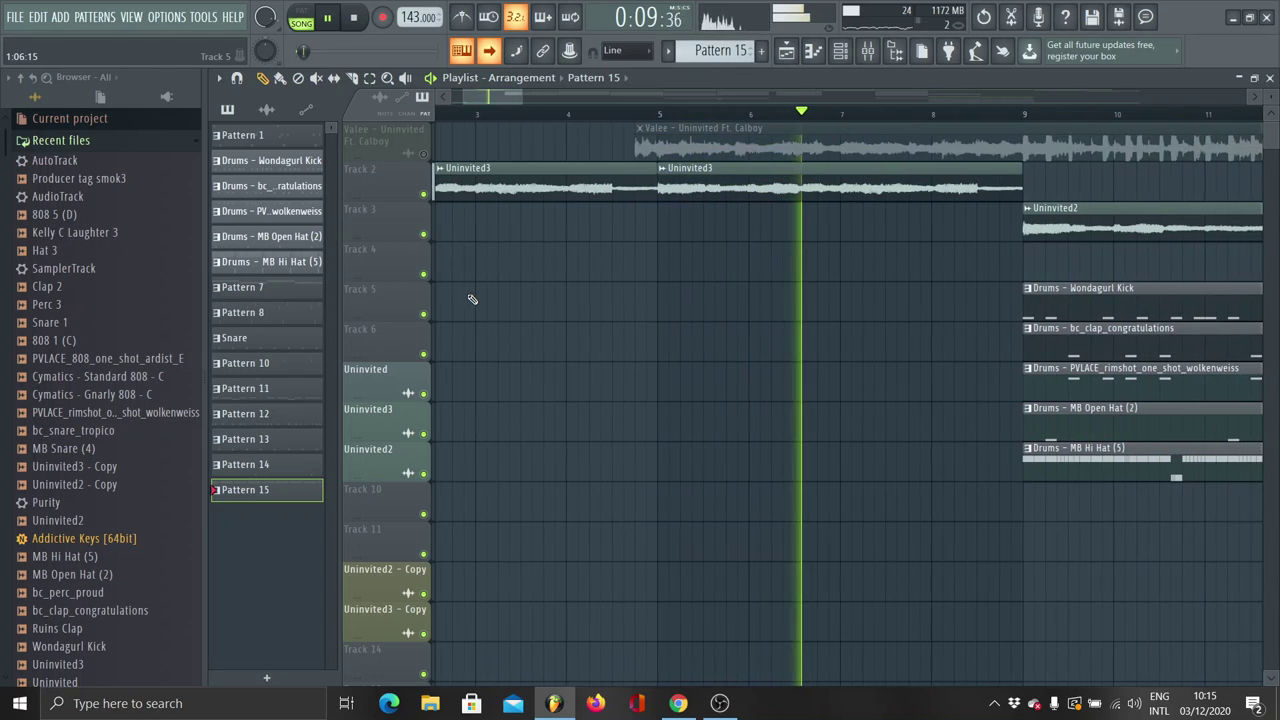
left_click(841, 51)
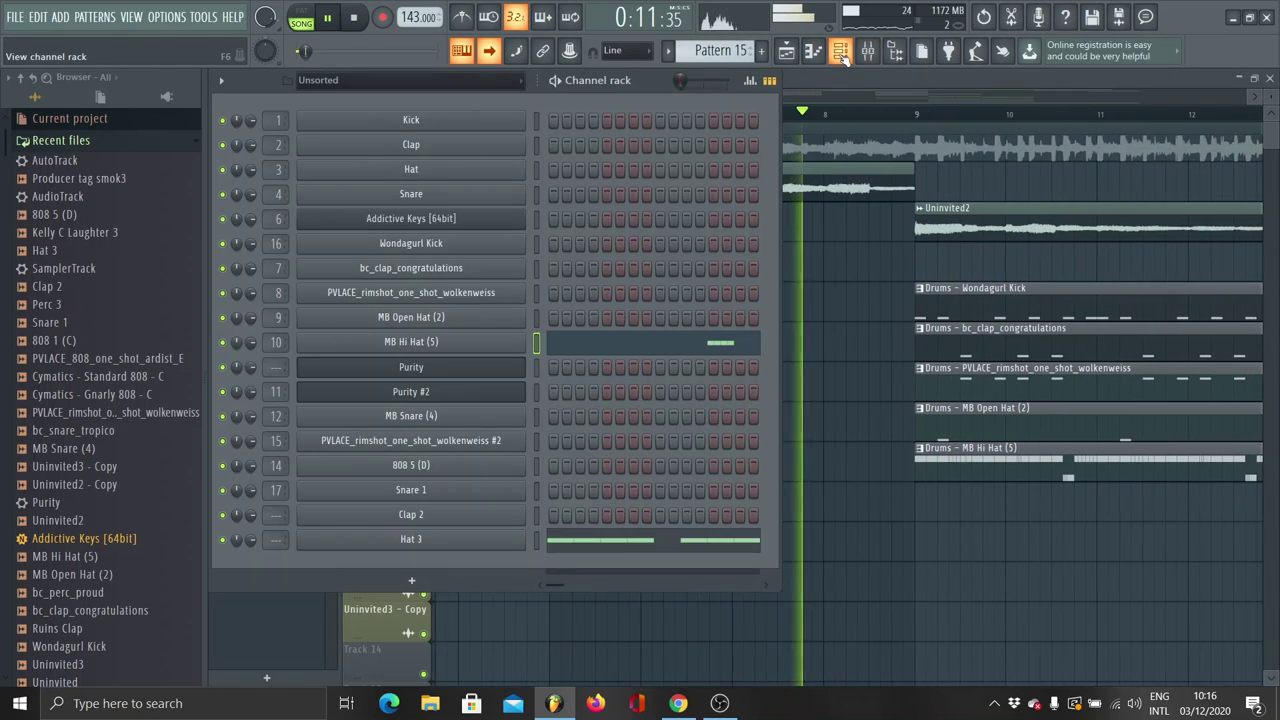
left_click(830, 80)
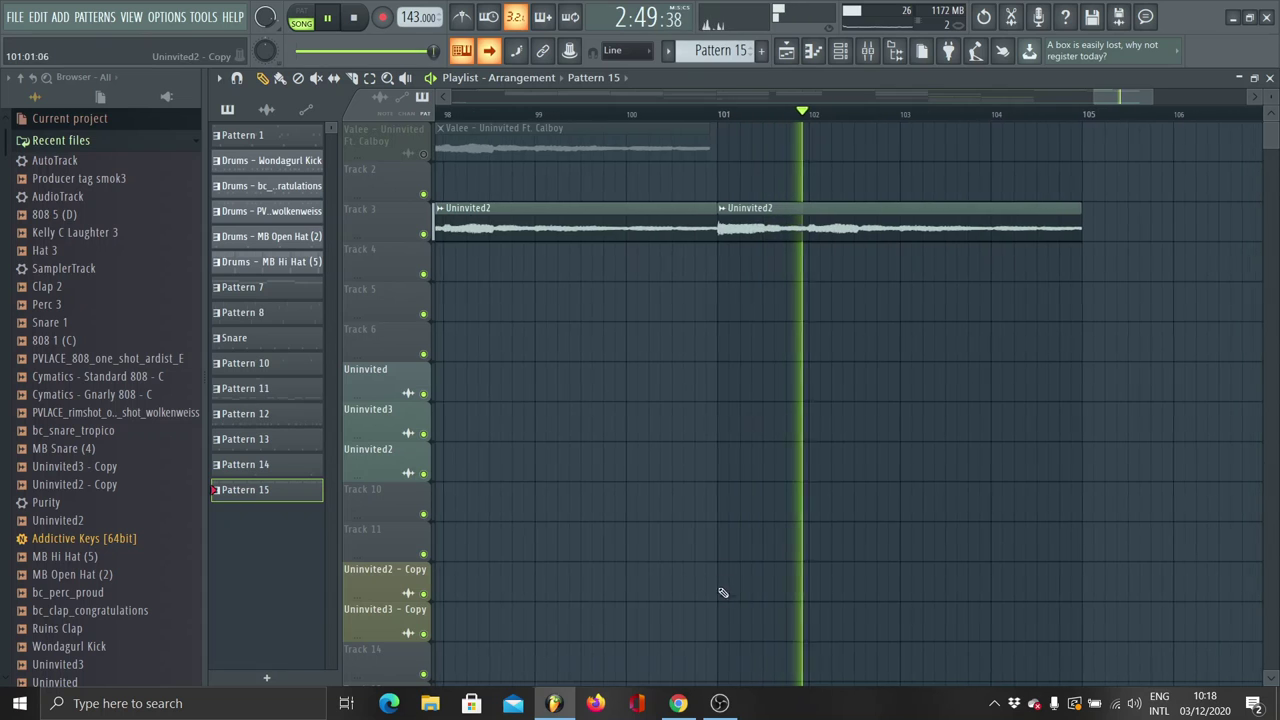
Switch to the OBS window.
left_click(719, 702)
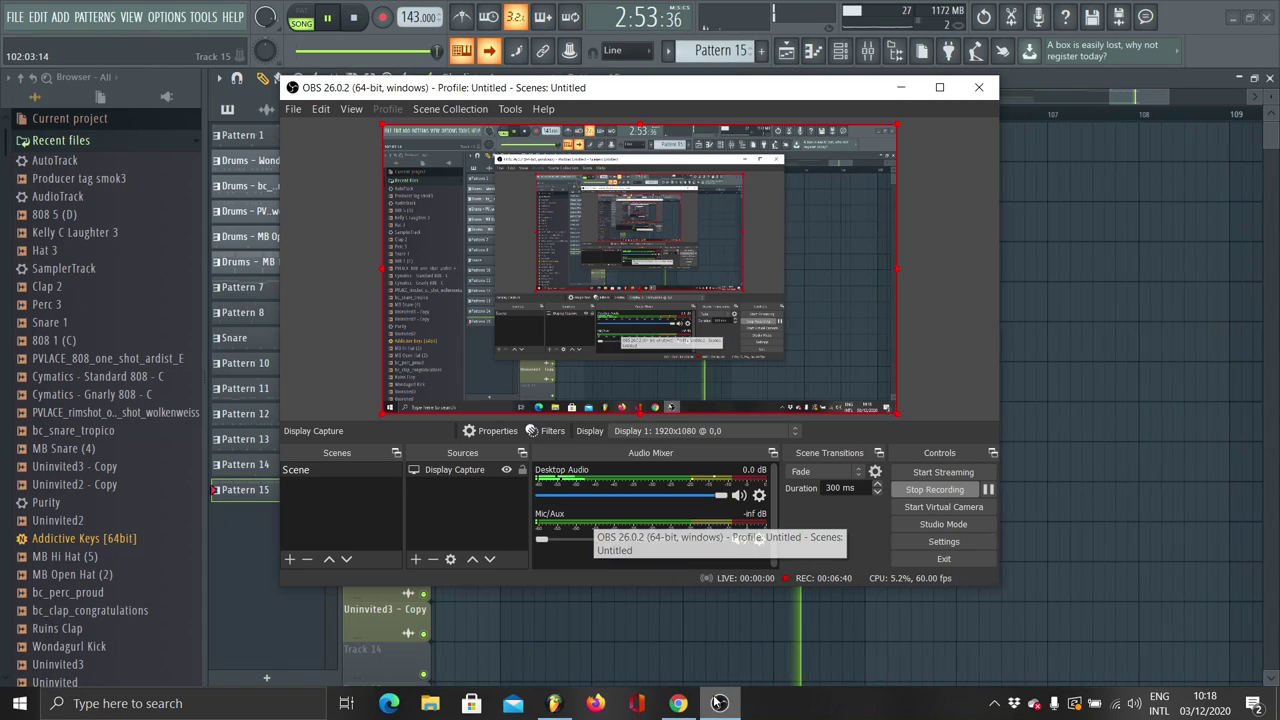